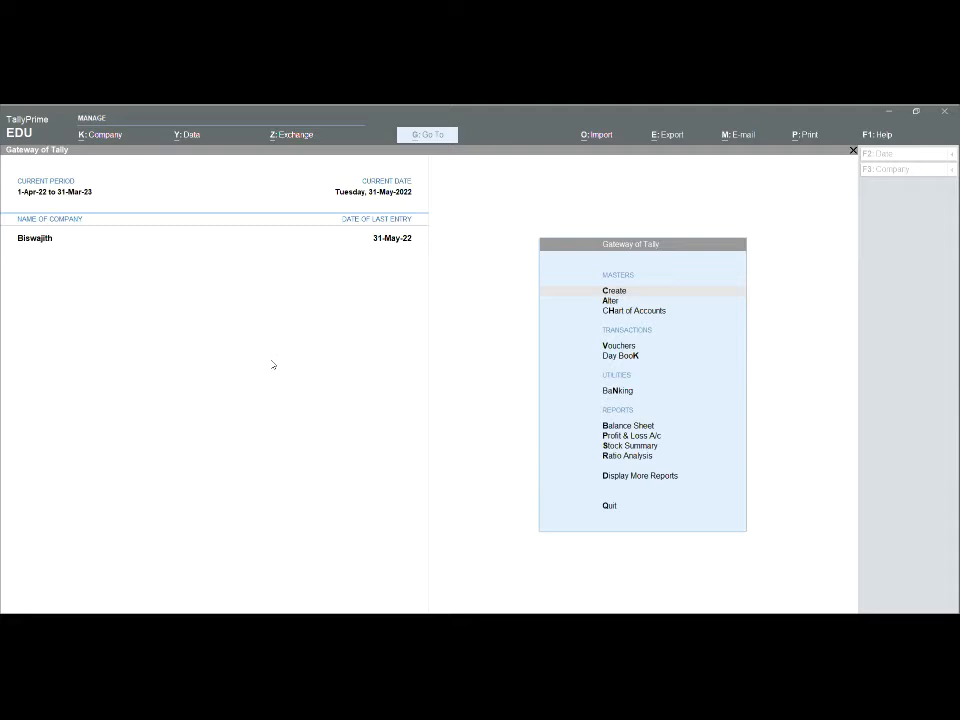
- Open the Balance Sheet report from the Gateway of Tally
left_click(272, 364)
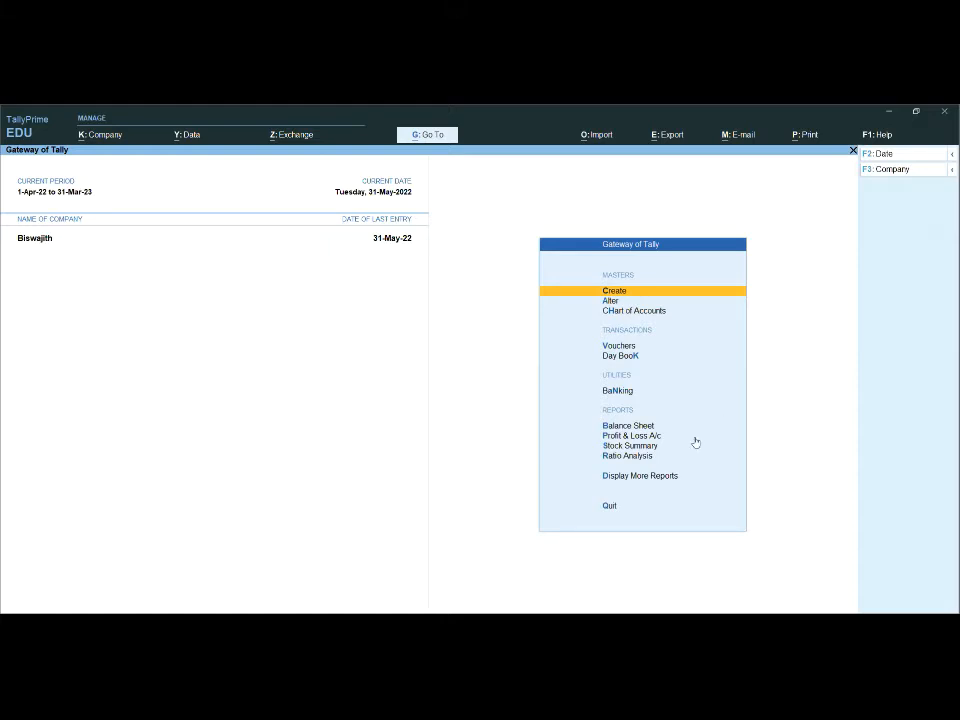
left_click(635, 426)
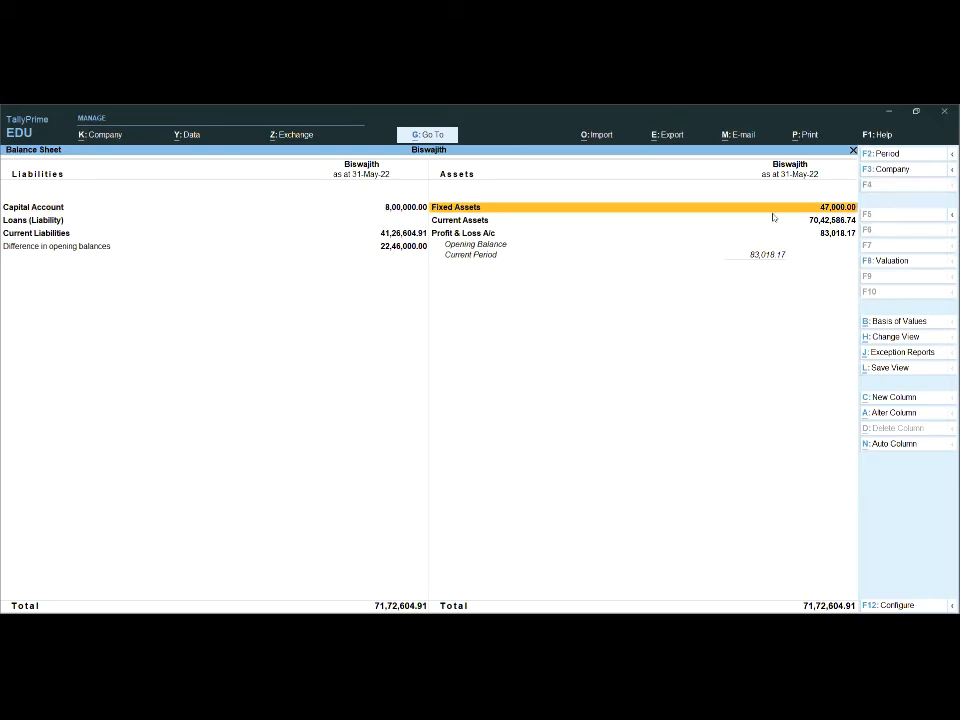
left_click(797, 140)
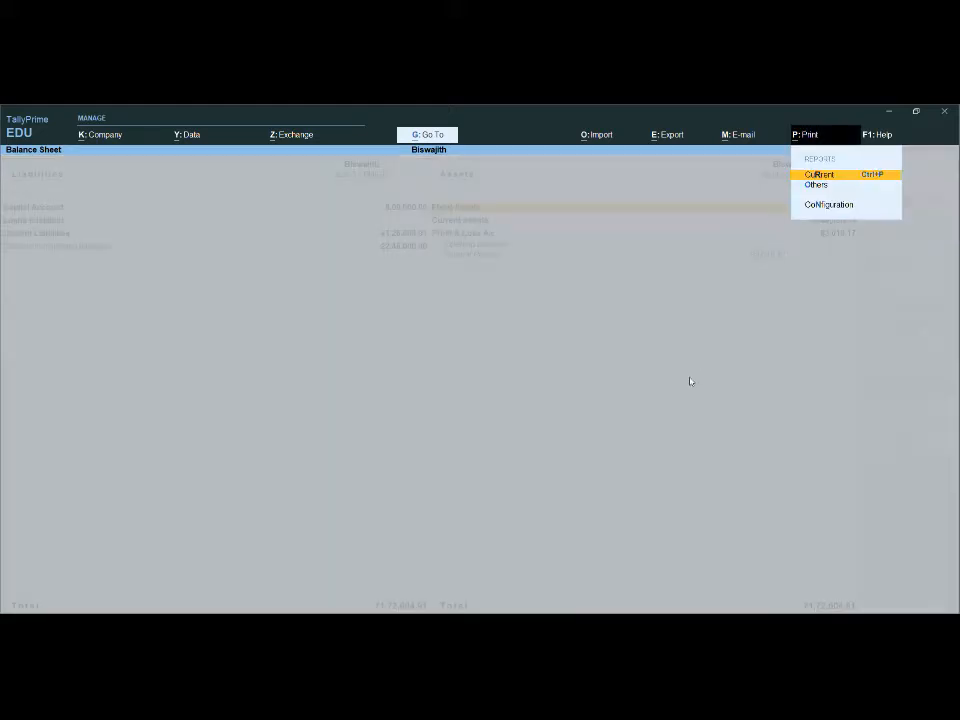
left_click(822, 177)
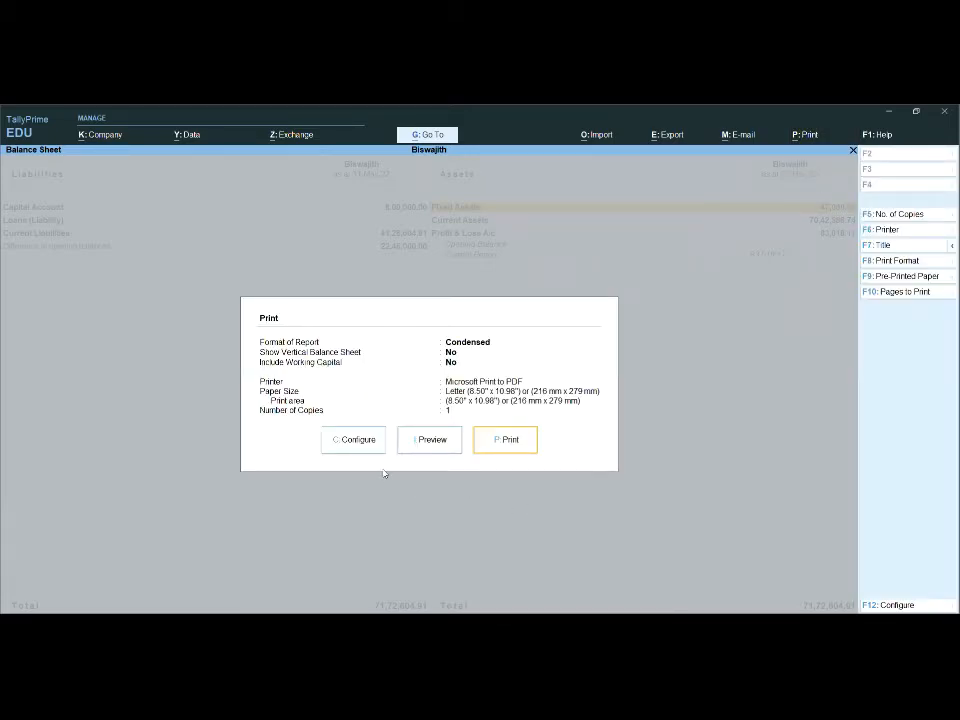
left_click(506, 444)
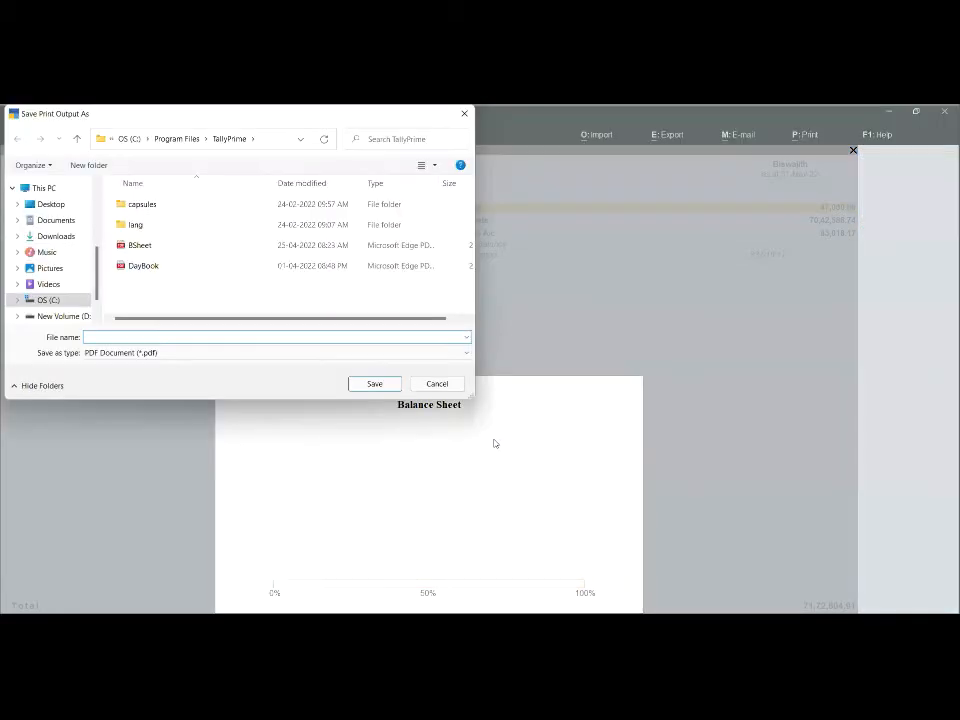
left_click(440, 386)
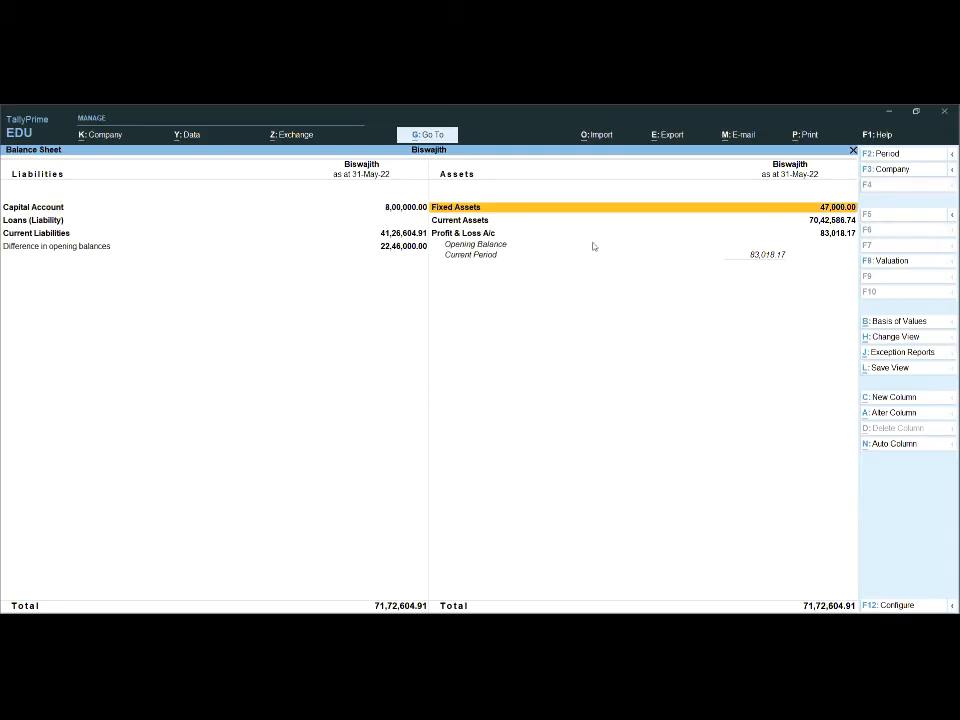
- Preview the current balance sheet's printout, examine it enlarged, and return to the print settings
left_click(810, 135)
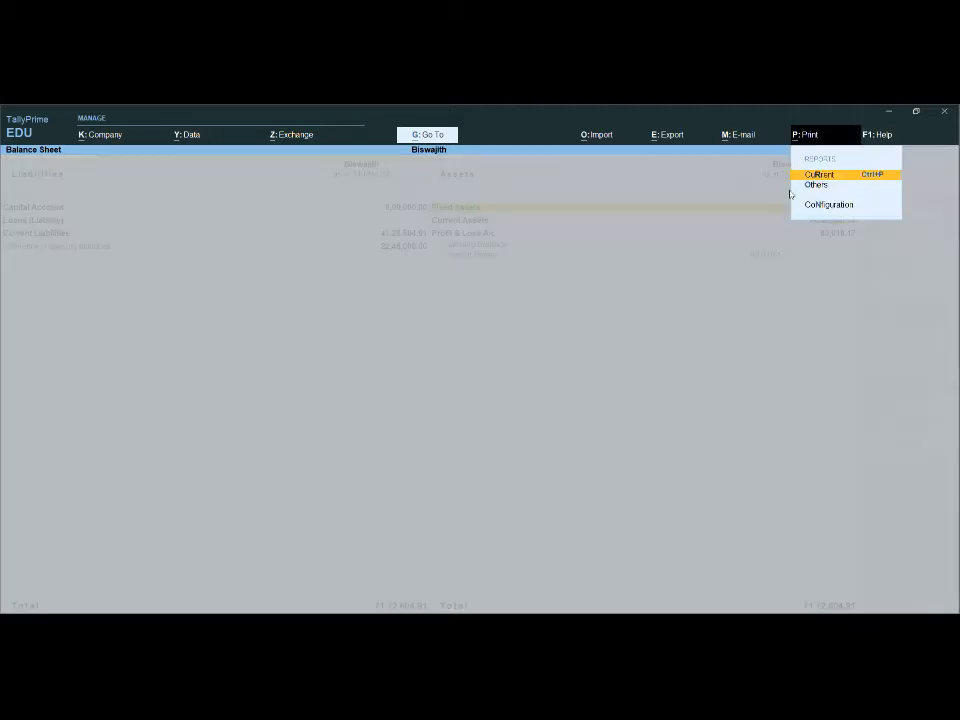
left_click(820, 175)
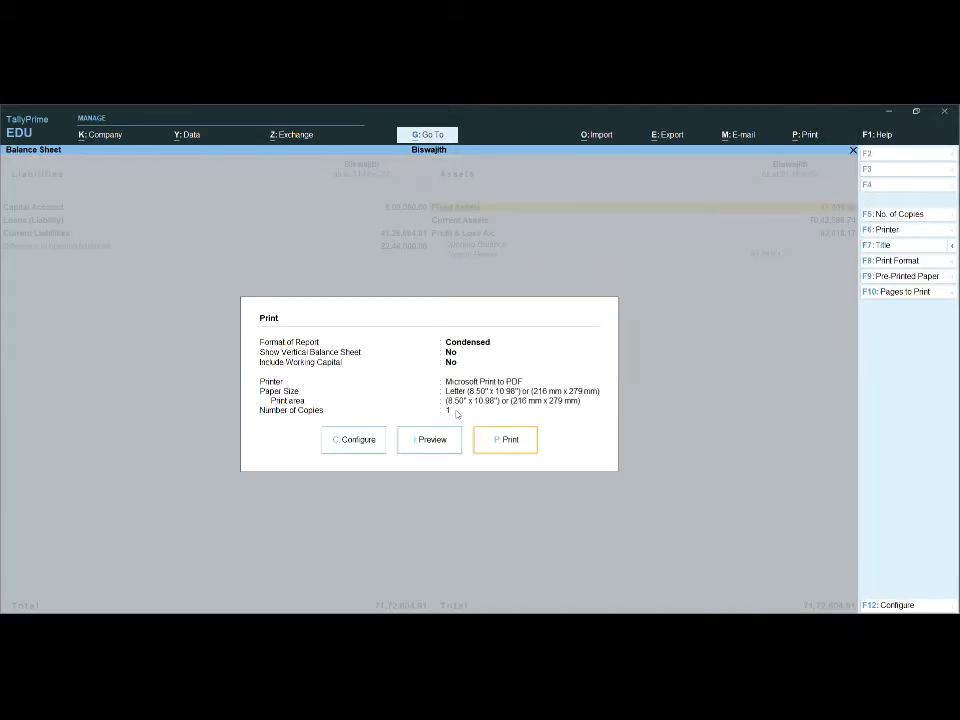
left_click(431, 440)
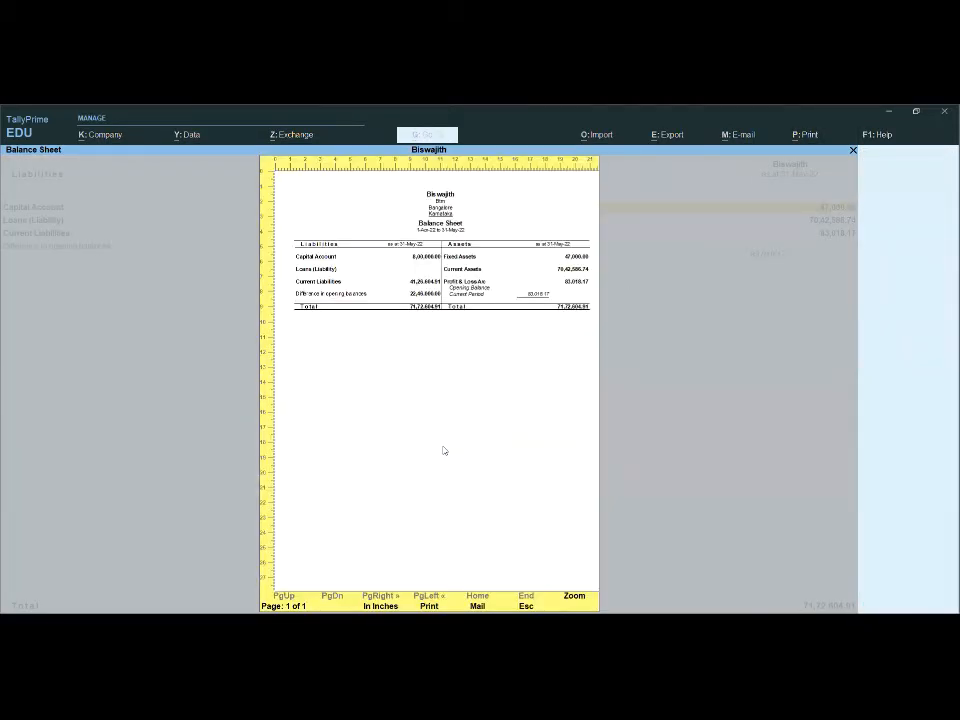
key("z")
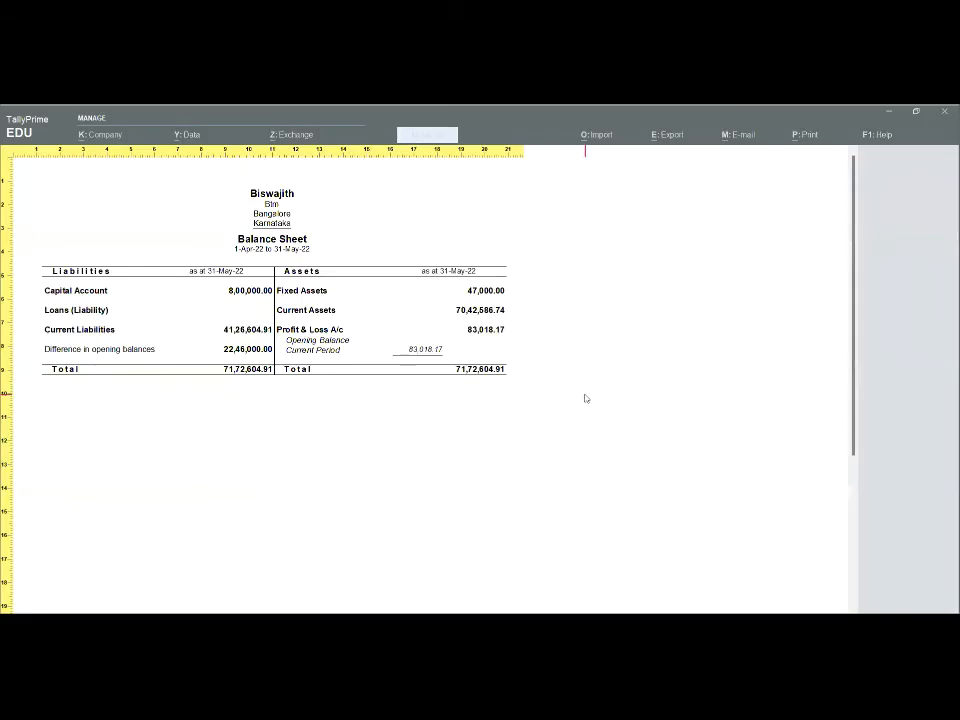
key("z")
key("Escape")
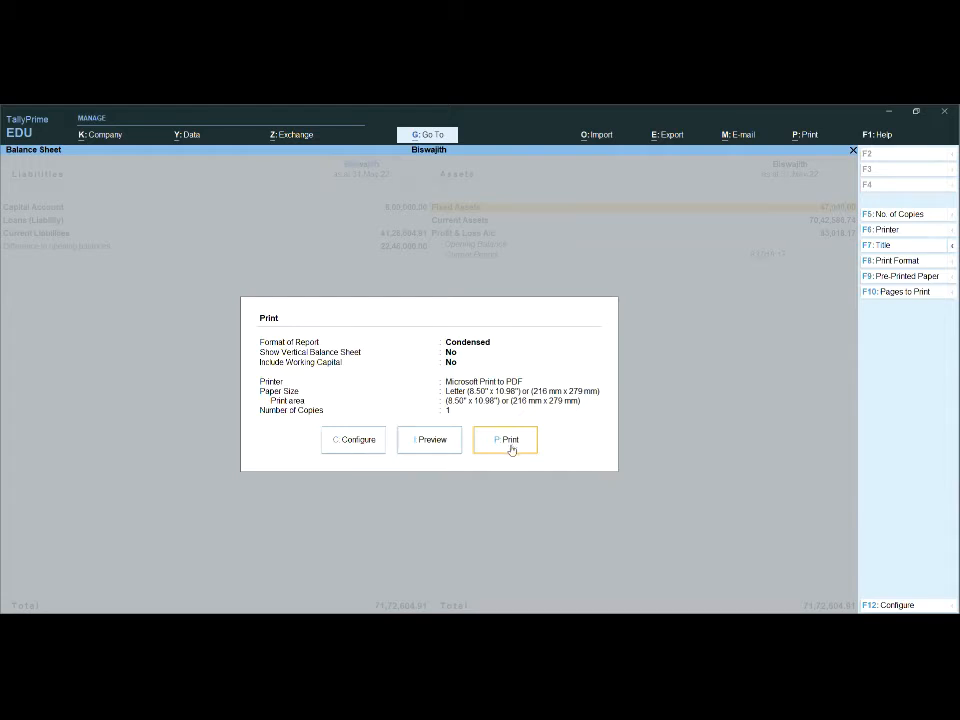
left_click(447, 440)
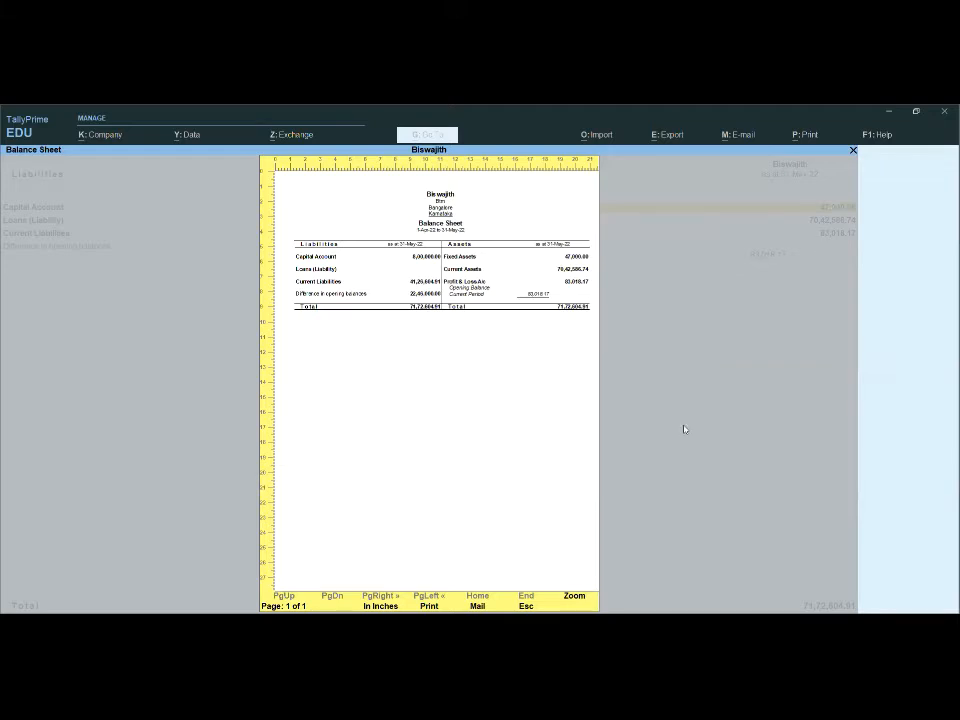
key("Escape")
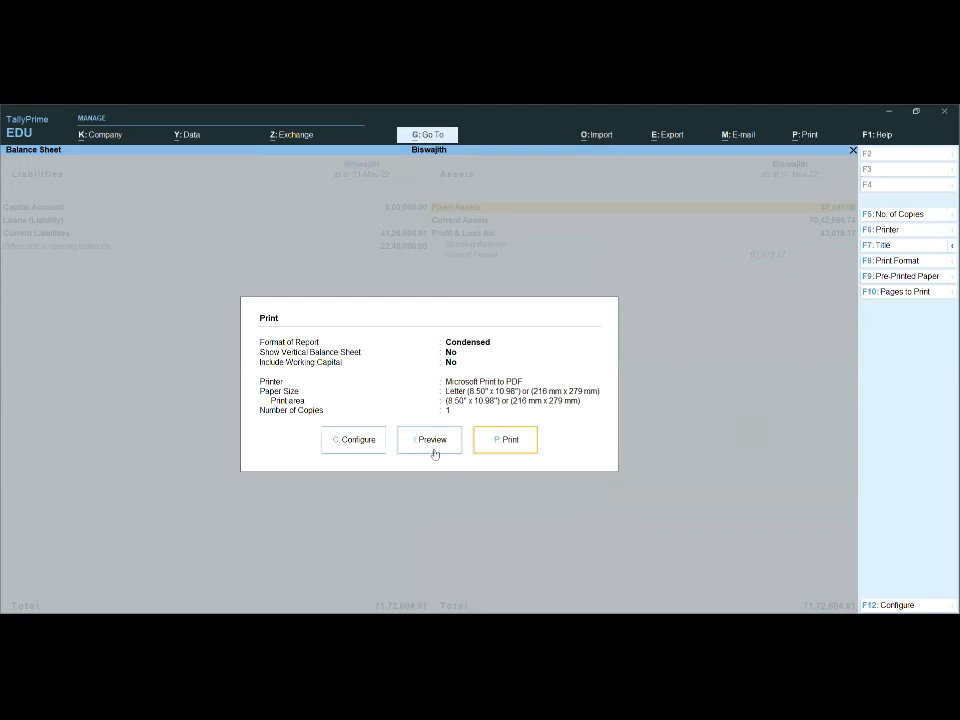
- Set the number of copies to 3 in the balance sheet's print configuration
left_click(345, 444)
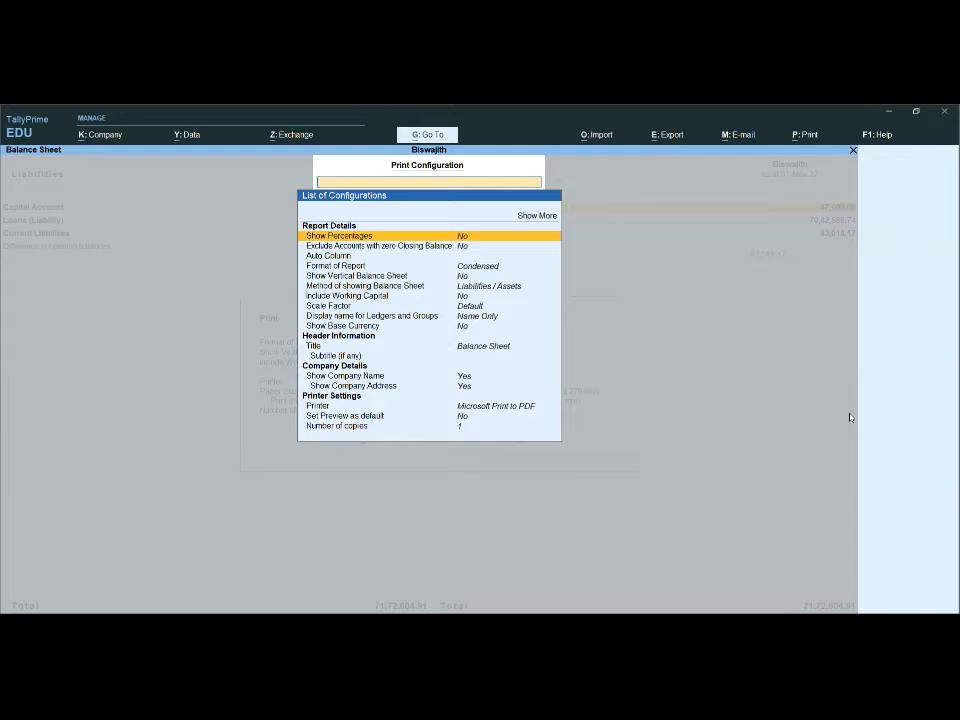
key("Down")
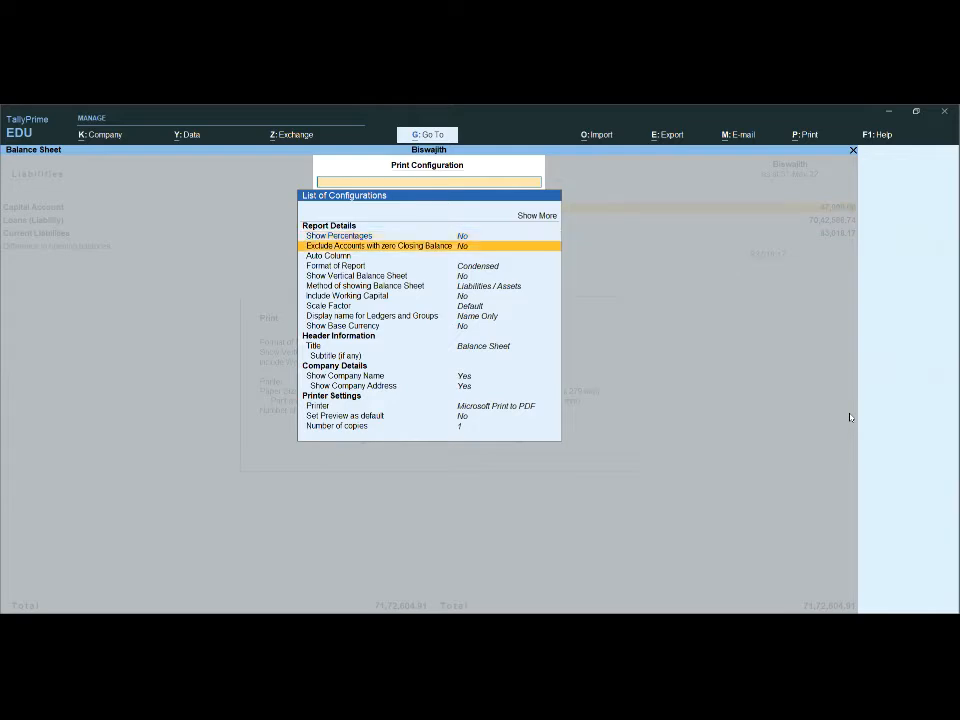
key("Down")
key("Down")
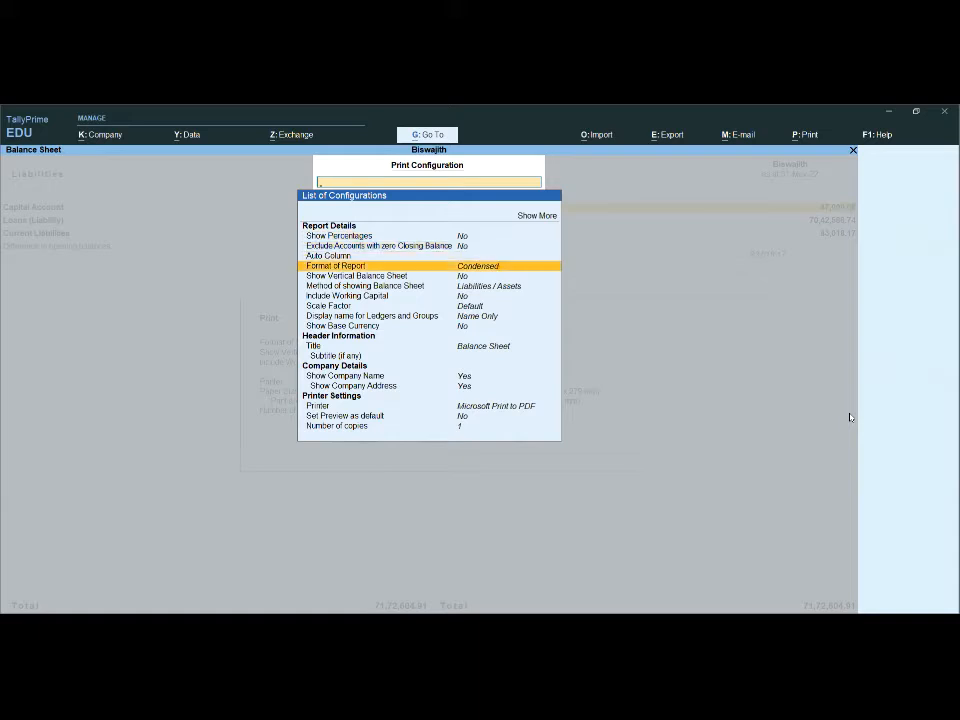
key("Down")
key("Down")
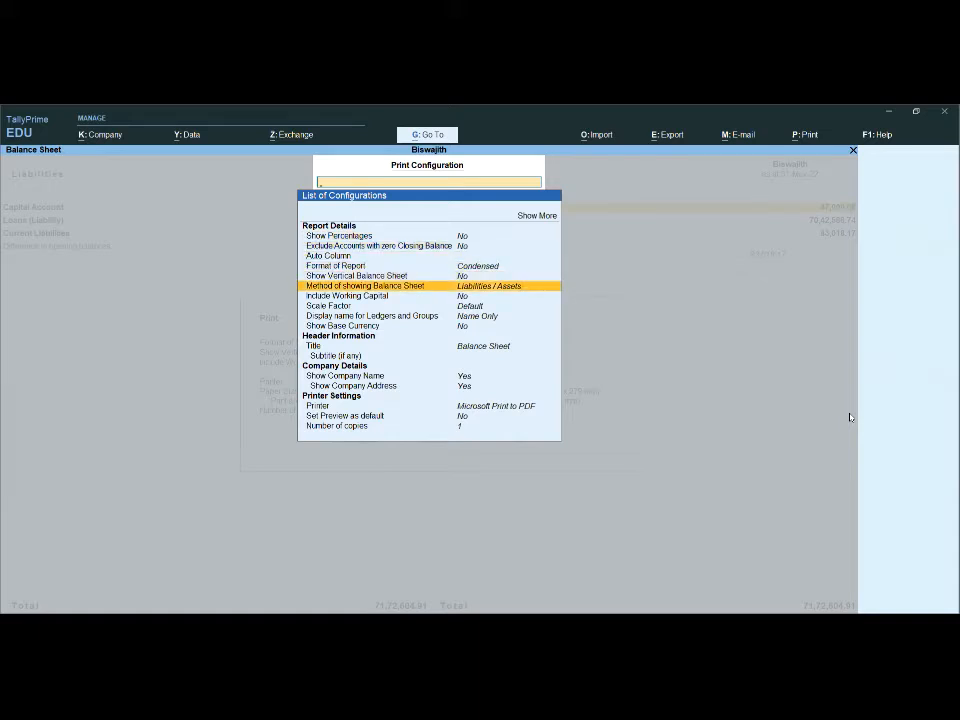
key("Down")
key("Down")
key("Down")
key("Down")
key("Down")
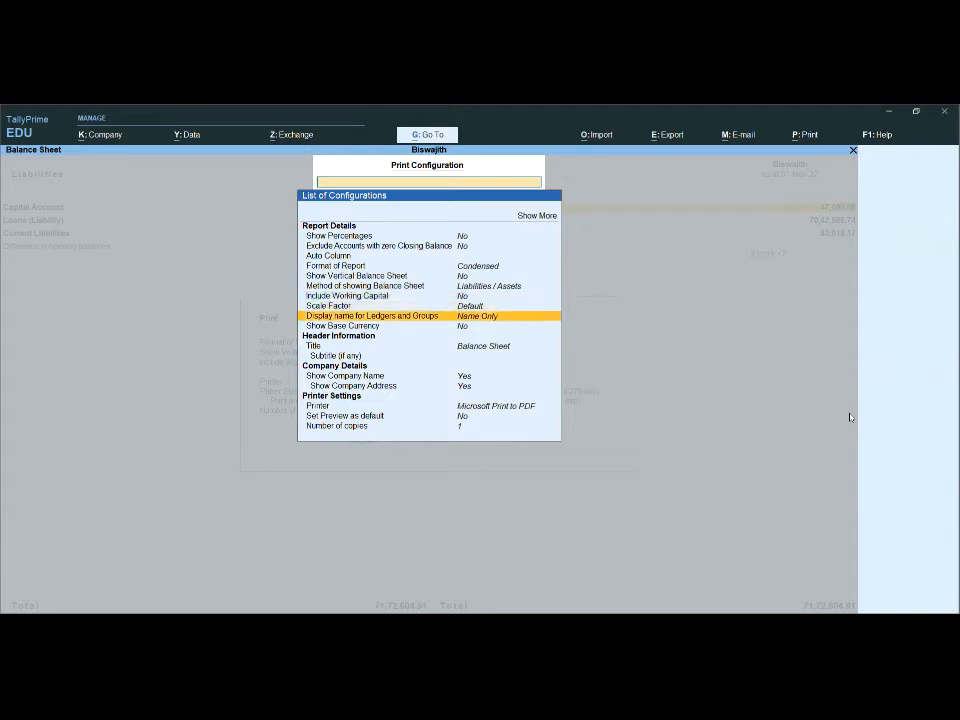
key("Down")
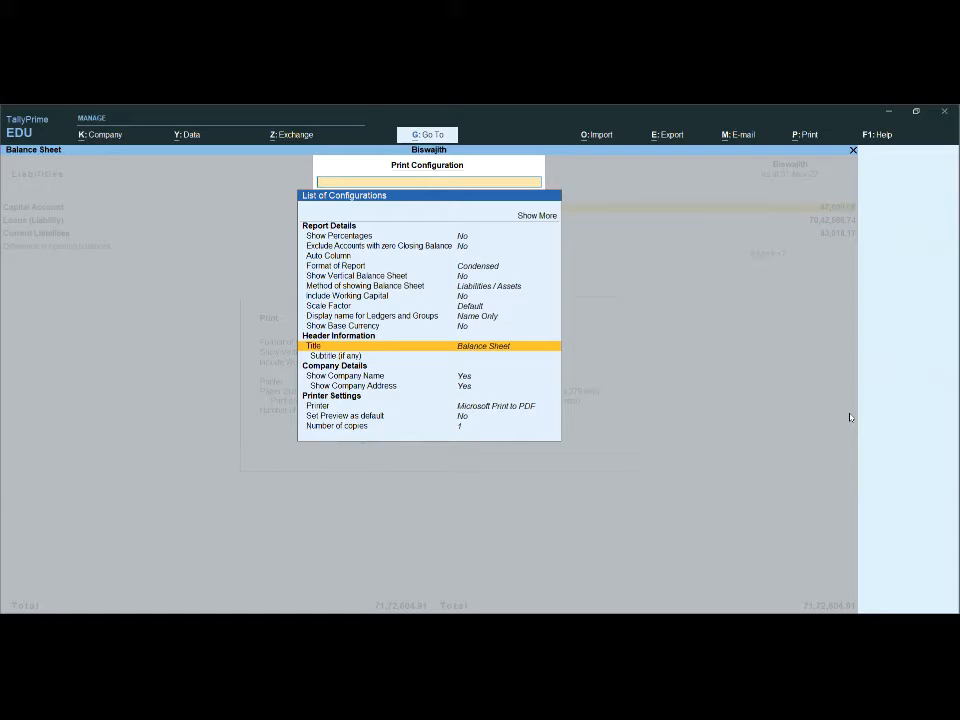
key("Down")
key("Down")
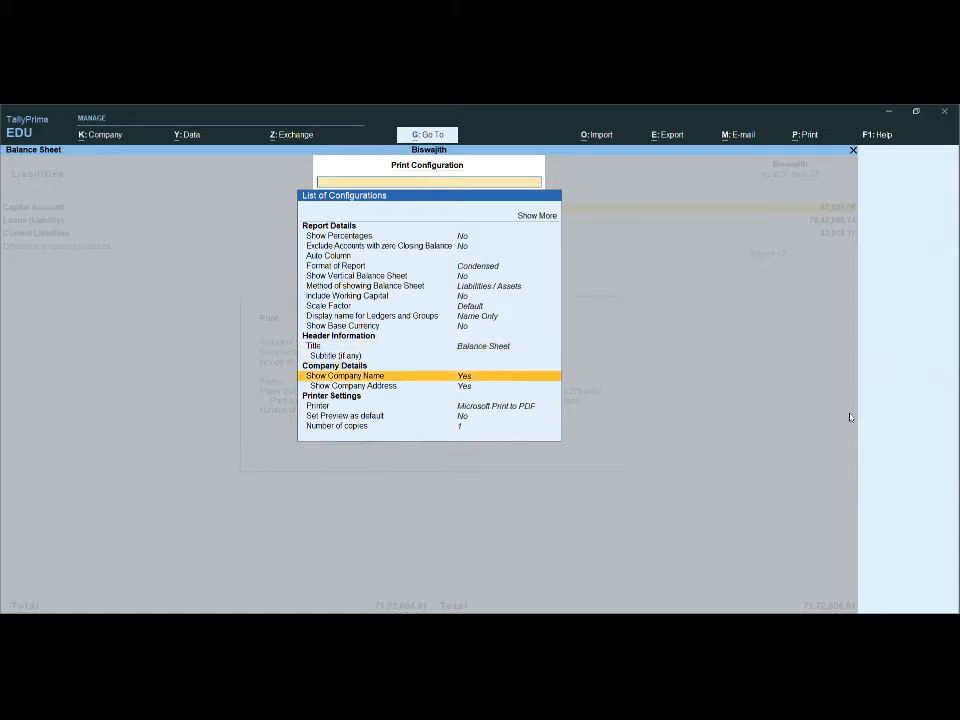
key("Down")
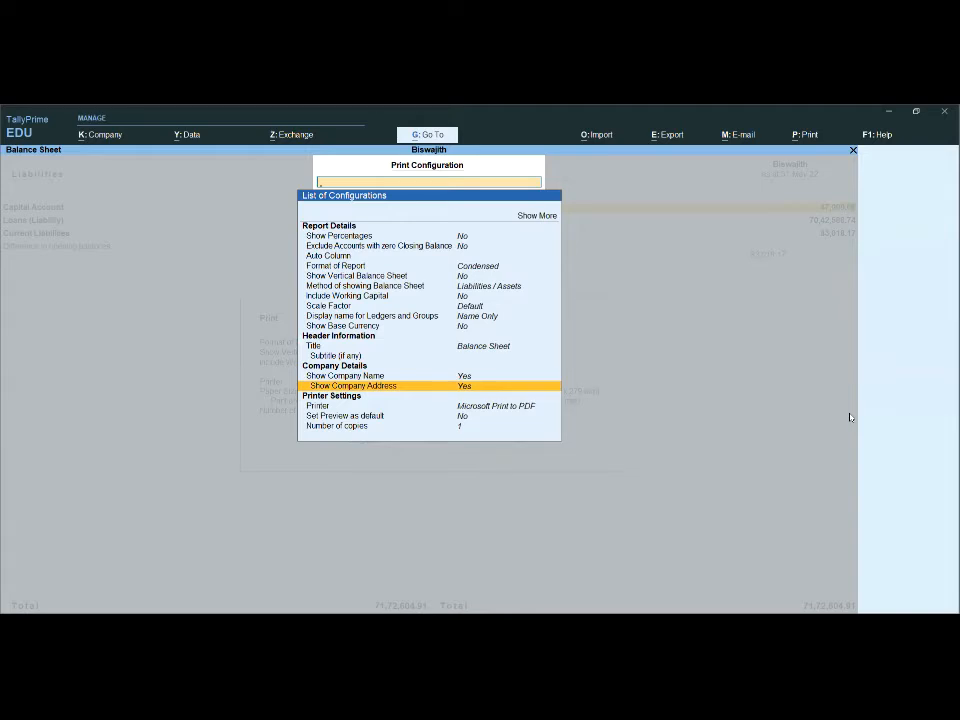
key("Down")
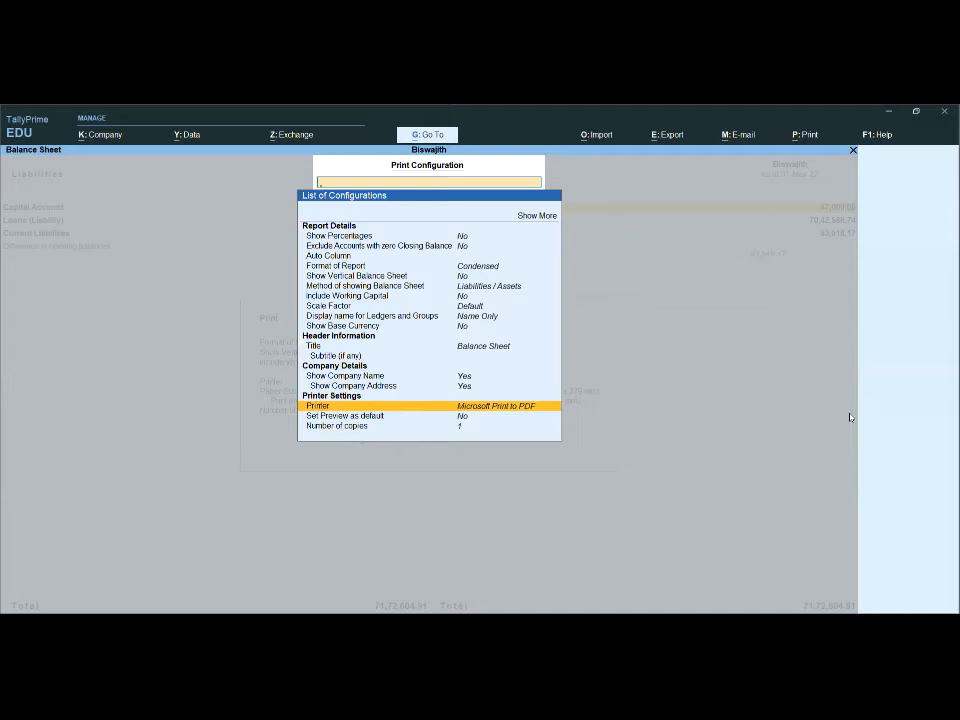
key("Down")
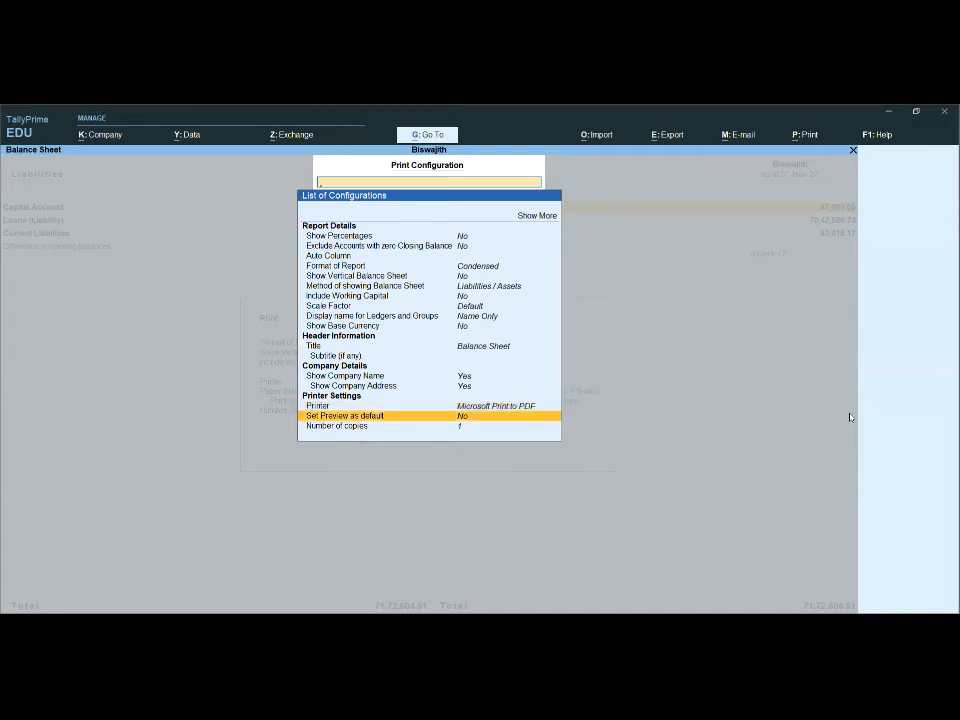
key("Down")
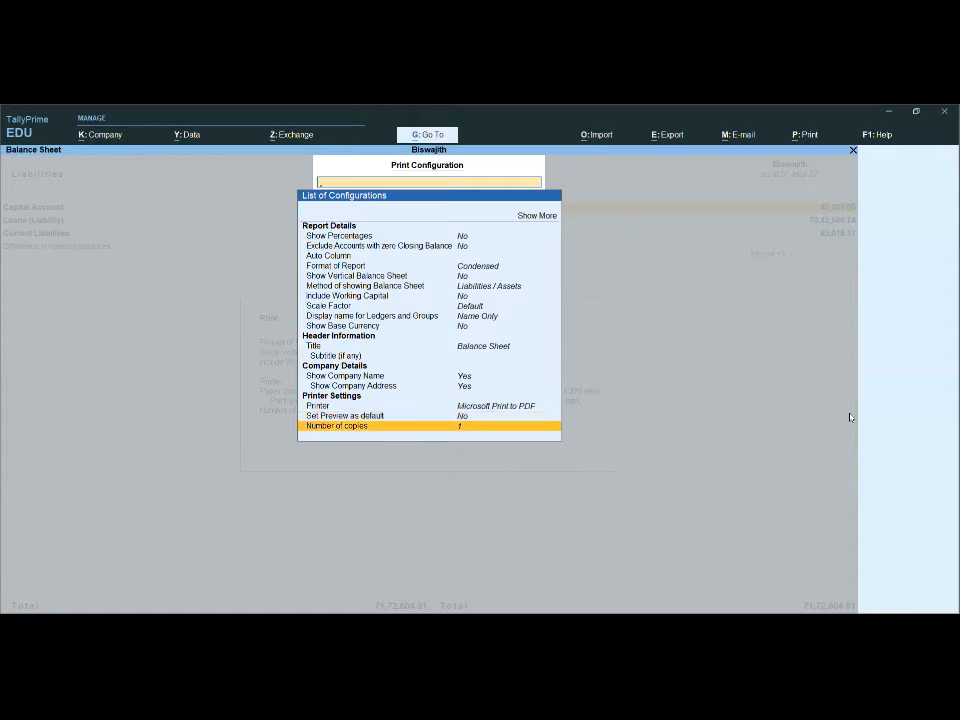
key("Return")
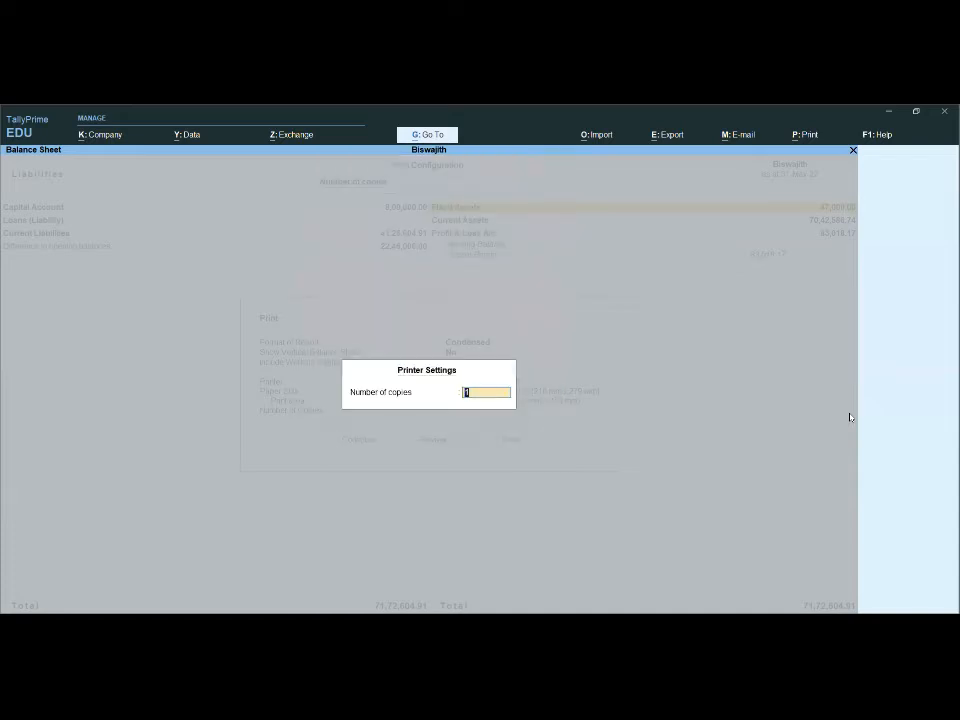
type("3")
key("Return")
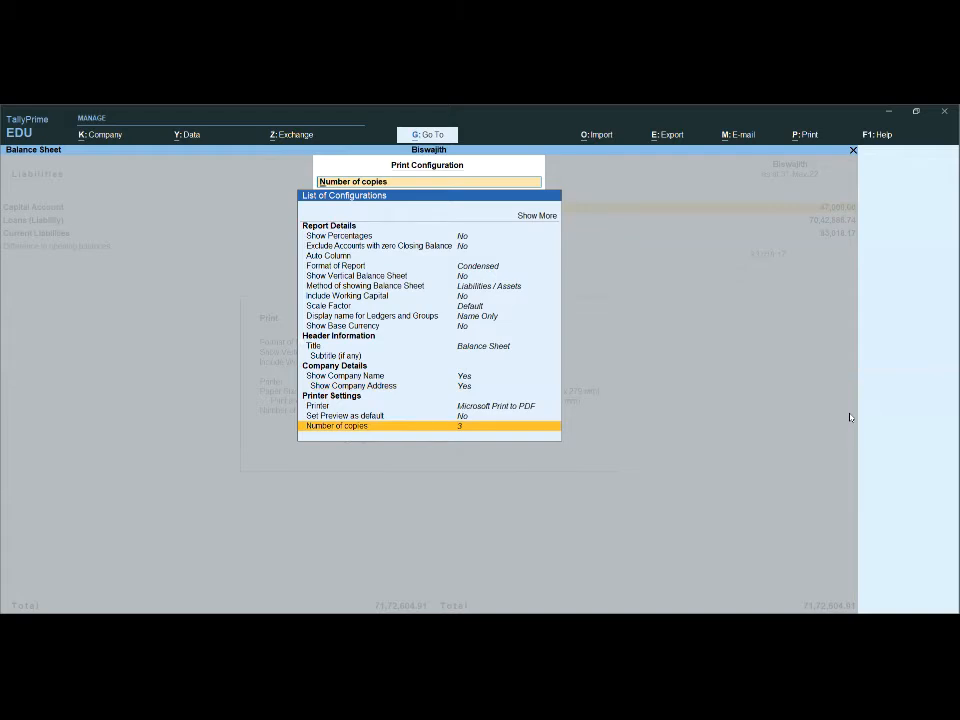
key("Escape")
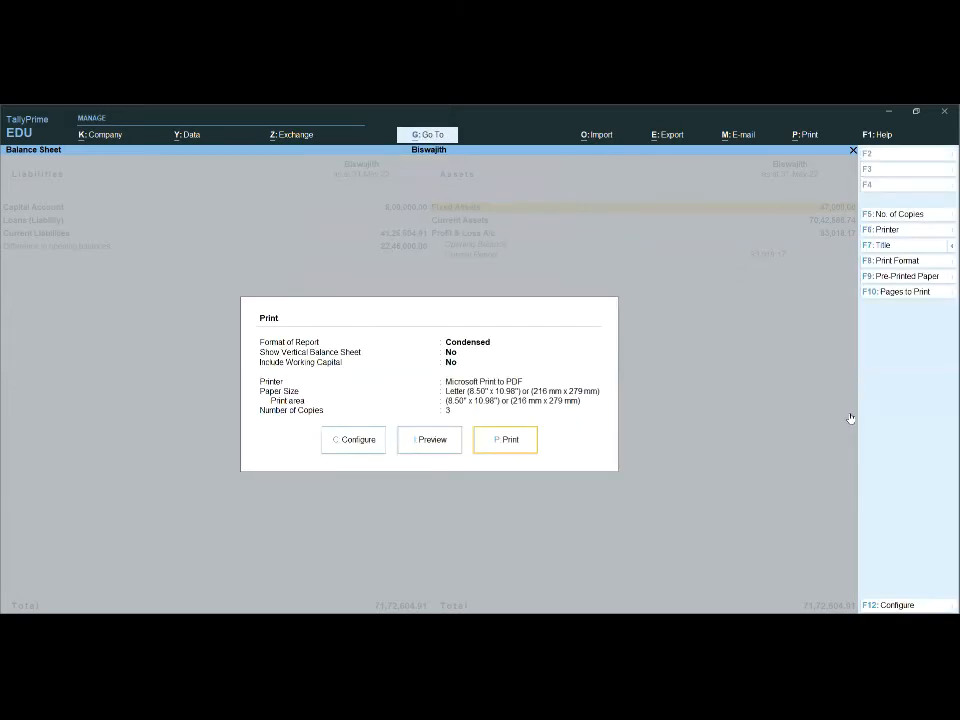
- Preview the balance sheet printout with the new copy setting and return to the Gateway of Tally
left_click(448, 442)
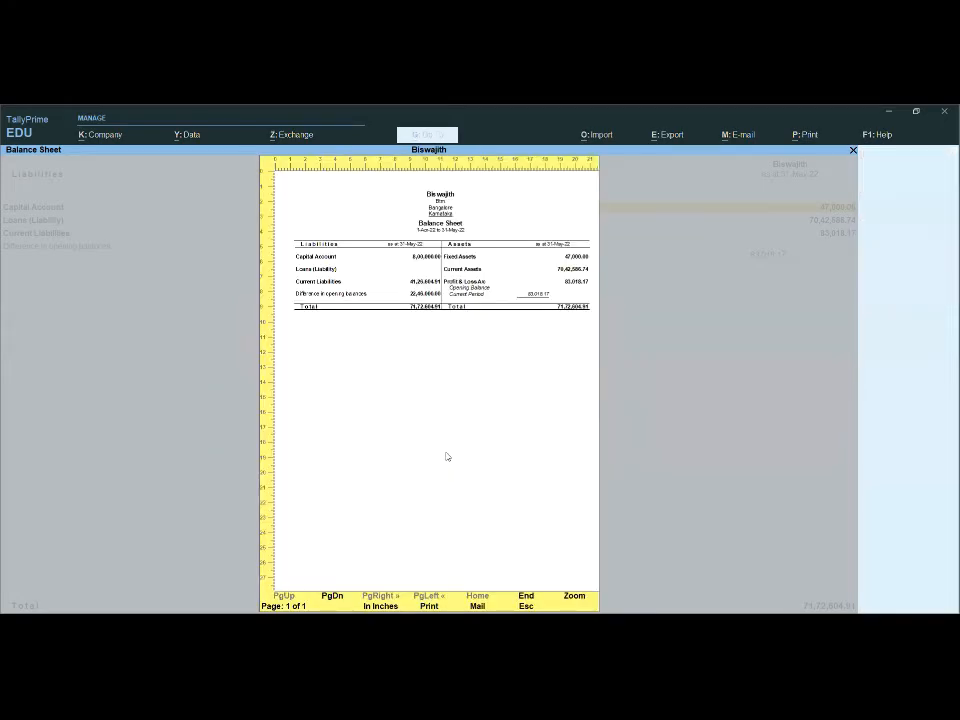
key("Escape")
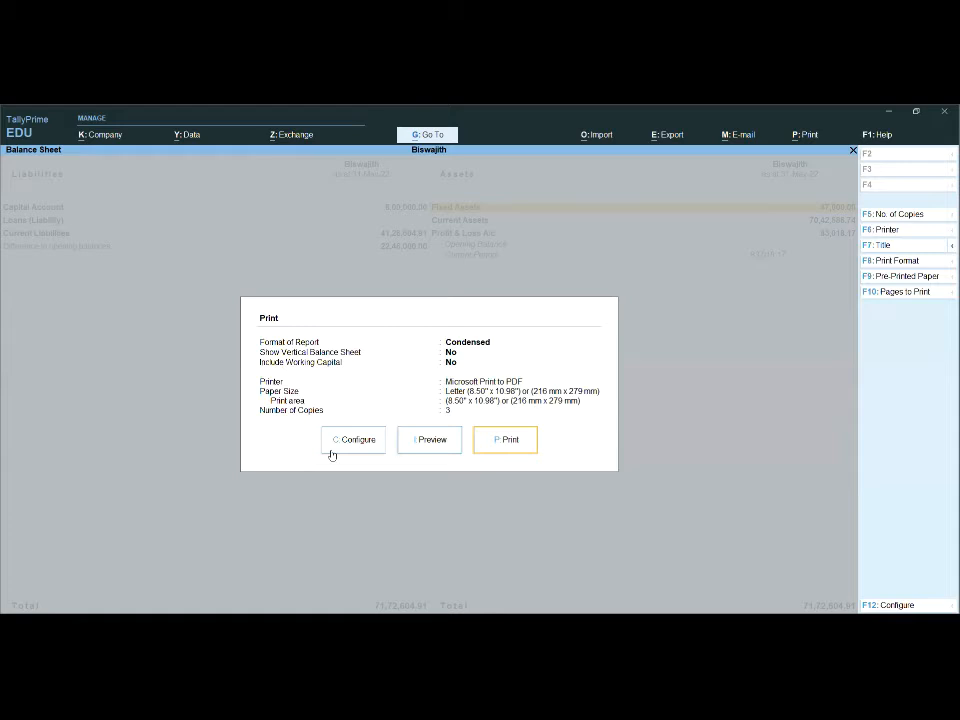
key("Escape")
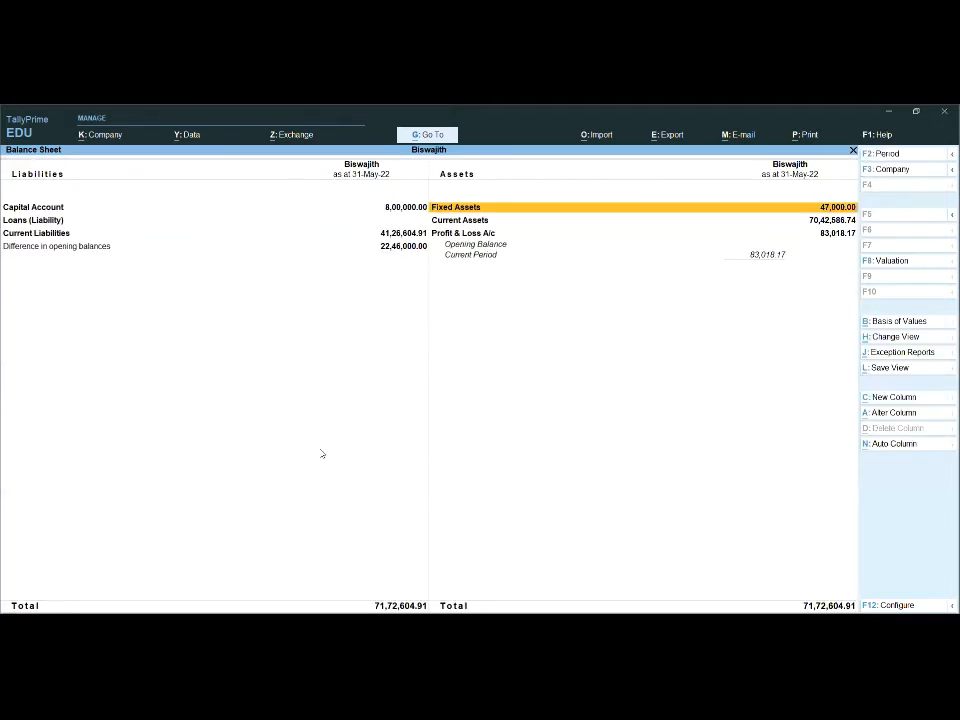
key("Escape")
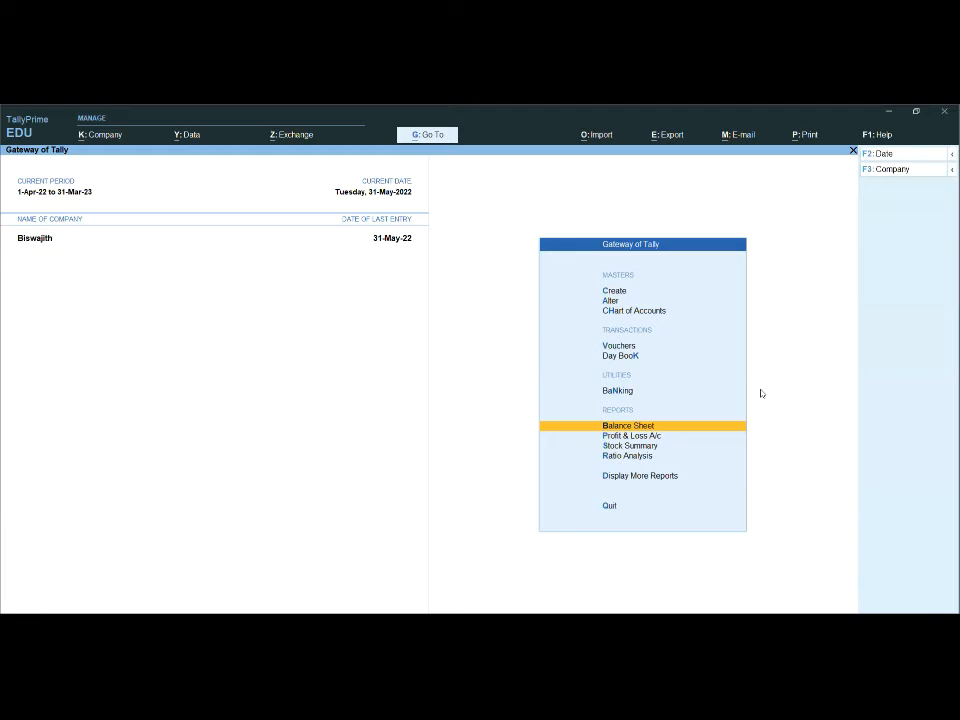
- Open the Day Book from the additional accounting reports
left_click(641, 478)
key("Down")
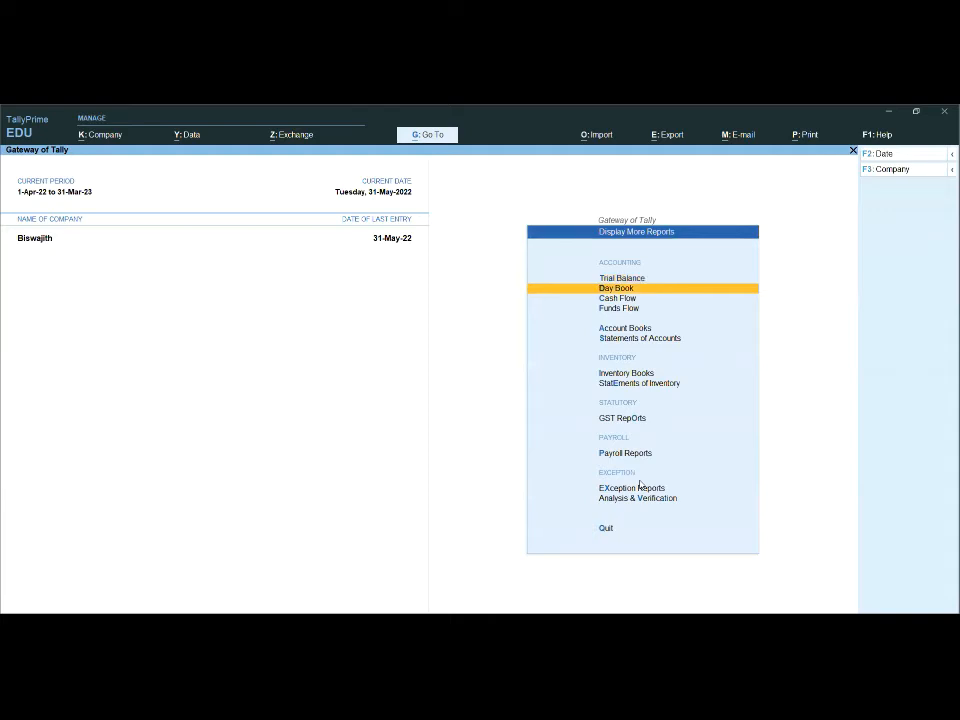
key("Down")
key("Down")
key("Up")
key("Up")
key("Return")
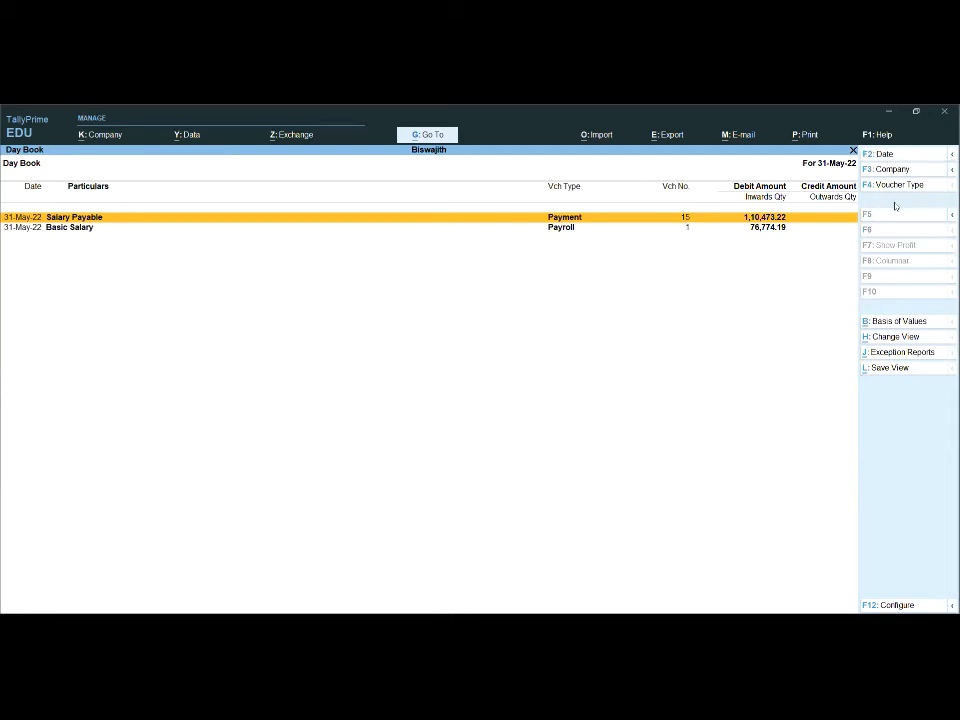
- Change the Day Book date to 1-May-22
key("F2")
type("1")
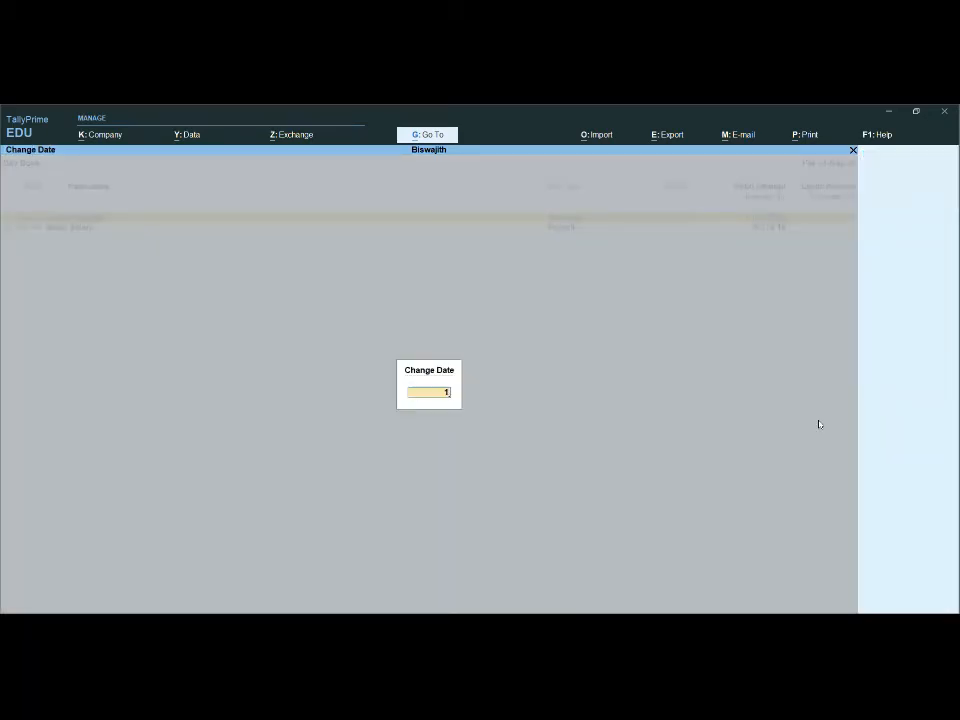
type("-5-2021")
key("Return")
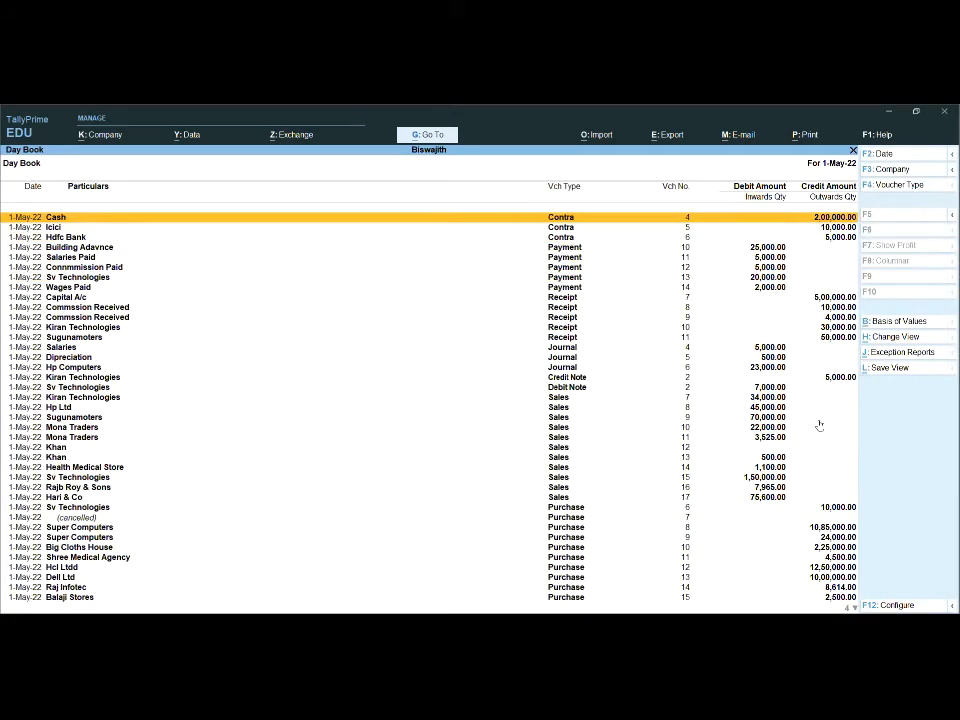
- Browse the Day Book entries, view purchase voucher 14 for Raj Infotec, and return to the list
key("Down")
key("Down")
key("Down")
key("Down")
key("Down")
key("Down")
key("Down")
key("Down")
key("Down")
key("Down")
key("Down")
key("Down")
key("Down")
key("Down")
key("Down")
key("Down")
key("Down")
key("Down")
key("Down")
key("Down")
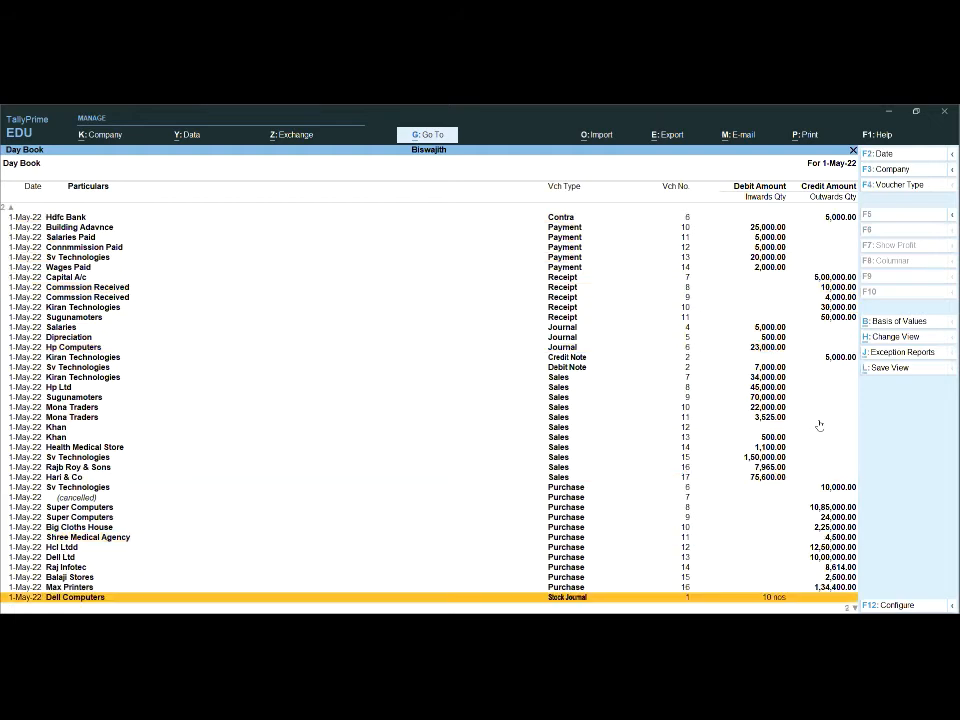
key("Down")
key("Down")
key("Up")
key("Up")
key("Up")
key("Up")
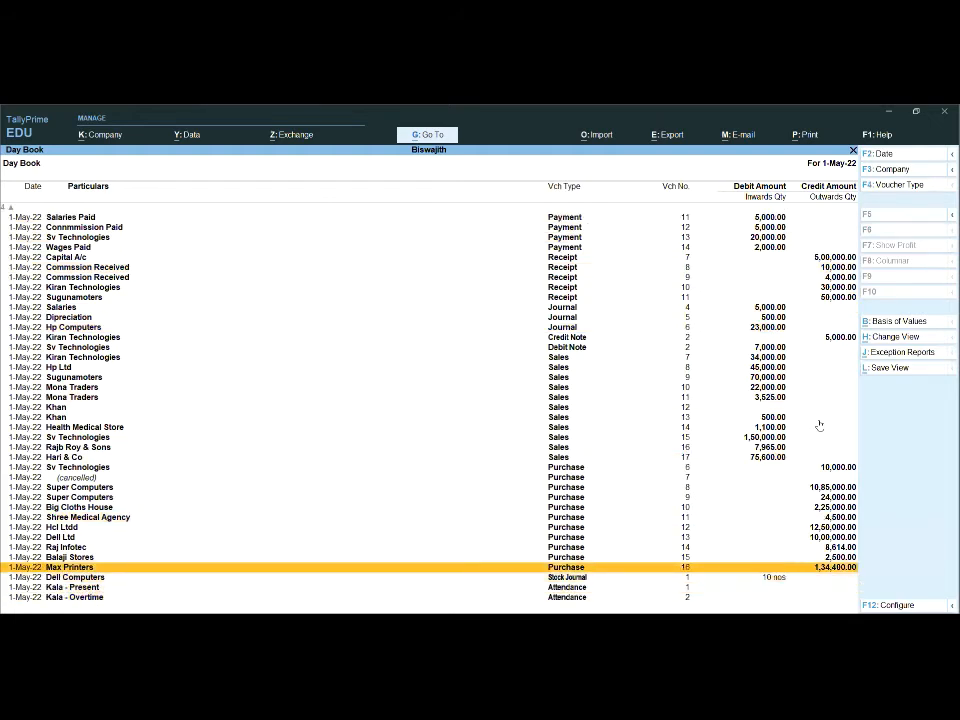
key("Return")
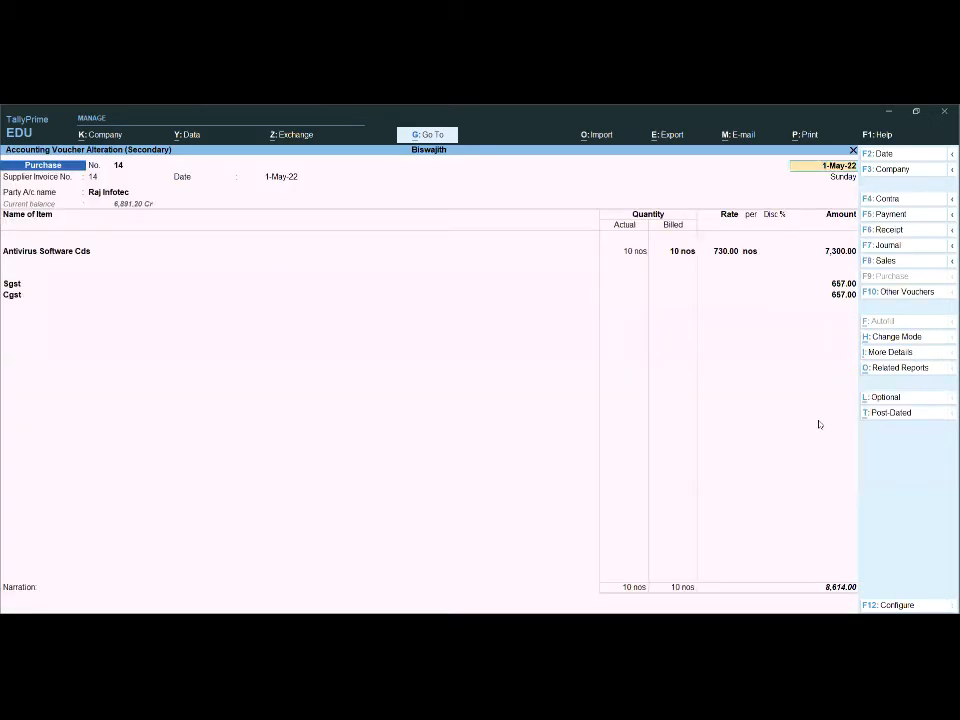
key("Escape")
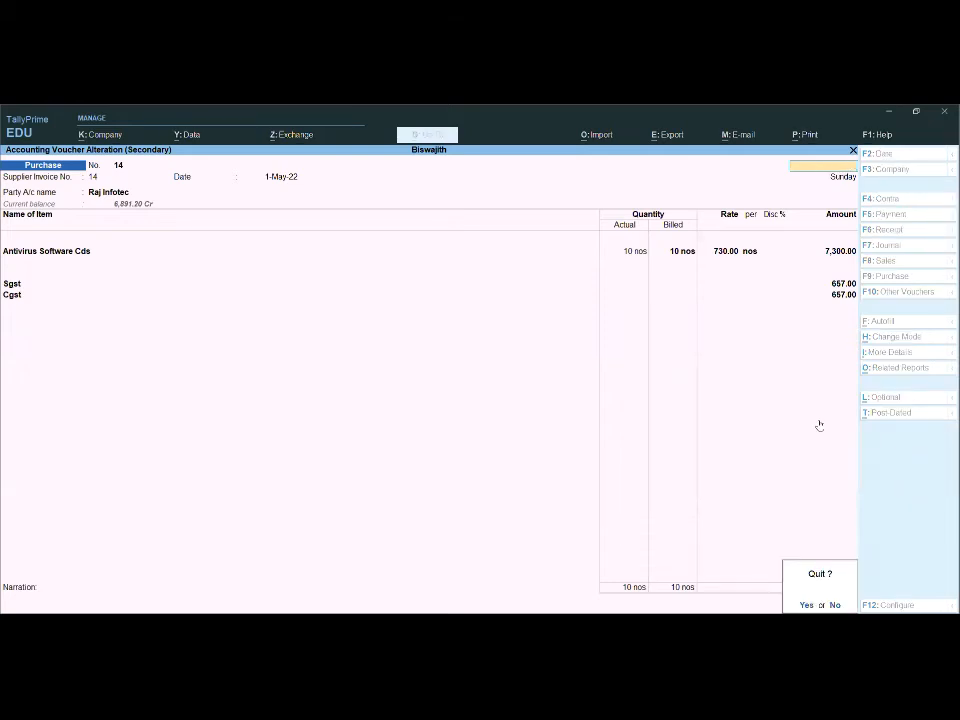
key("Return")
- Open sales voucher 16 for Rajb Roy & Sons from the Day Book
key("Down")
key("Down")
key("Down")
key("Down")
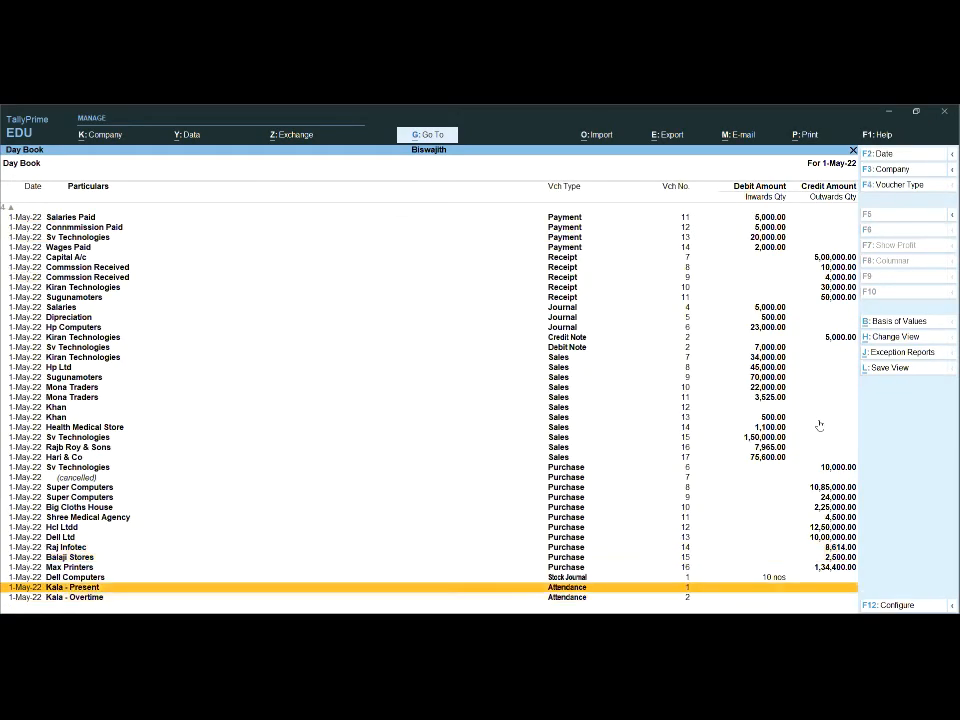
key("Up")
key("Up")
key("Up")
key("Up")
key("Up")
key("Up")
key("Up")
key("Up")
key("Up")
key("Up")
key("Up")
key("Up")
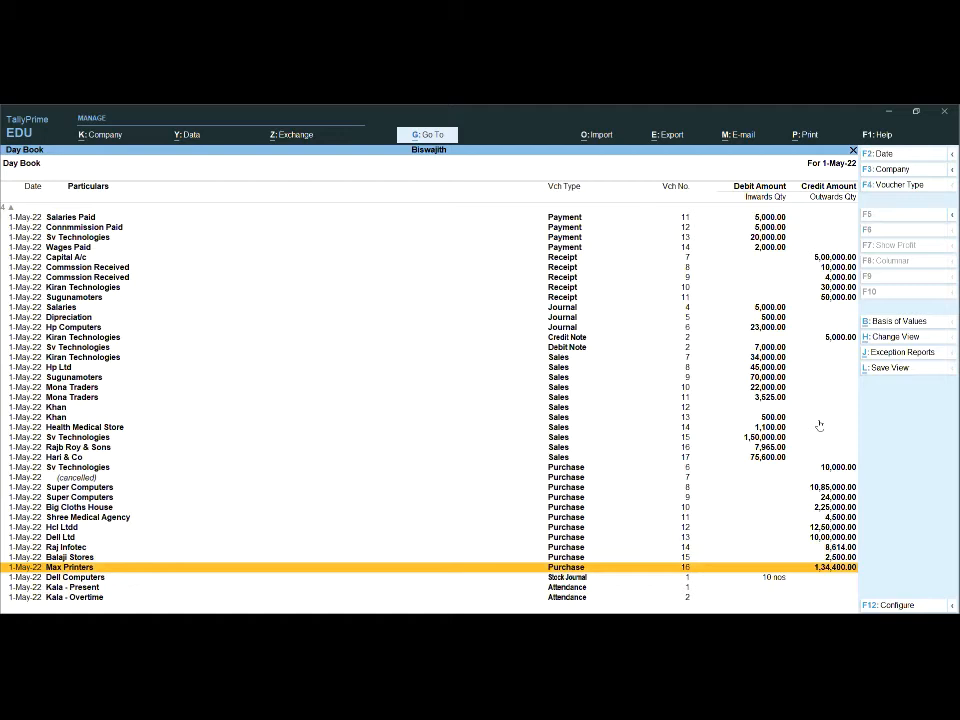
key("Up")
key("Up")
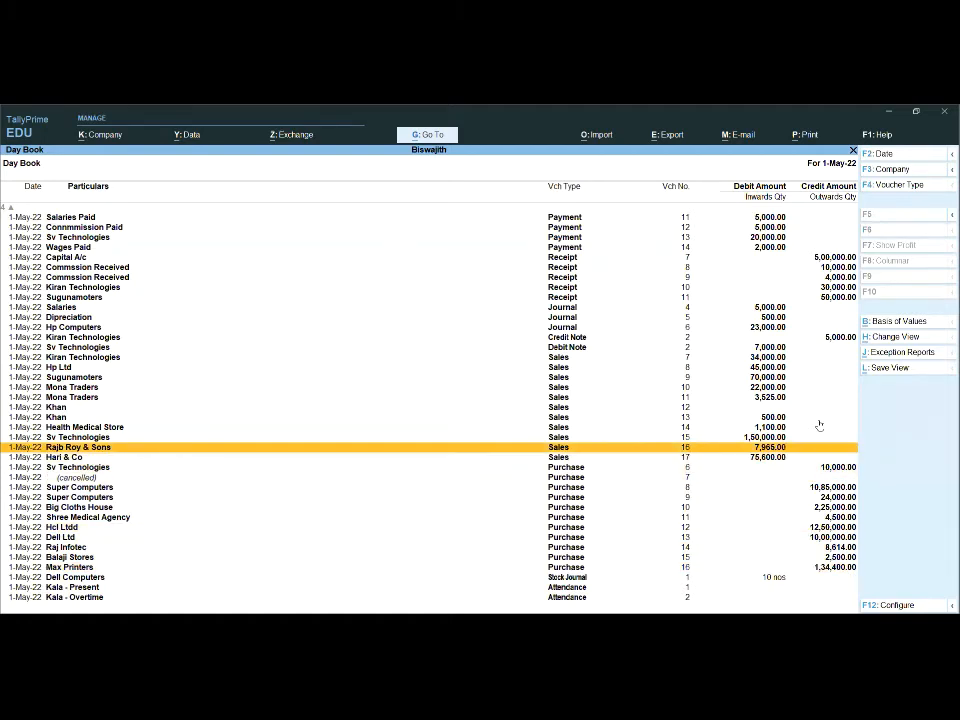
key("Return")
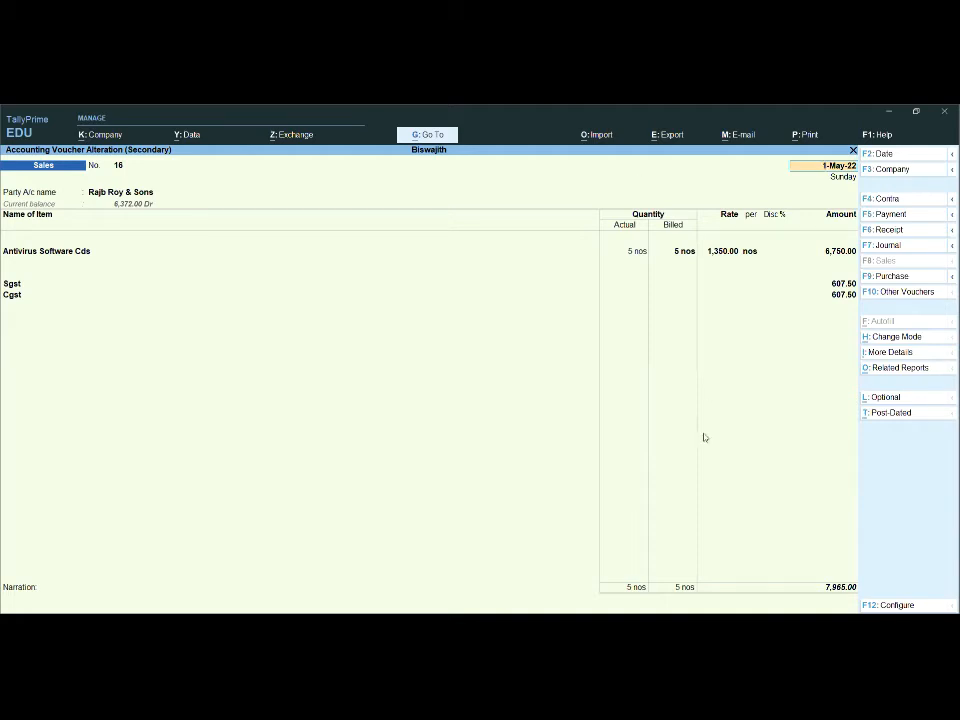
- Set the sales voucher's print settings to 3 copies with All as the type of copy
left_click(800, 137)
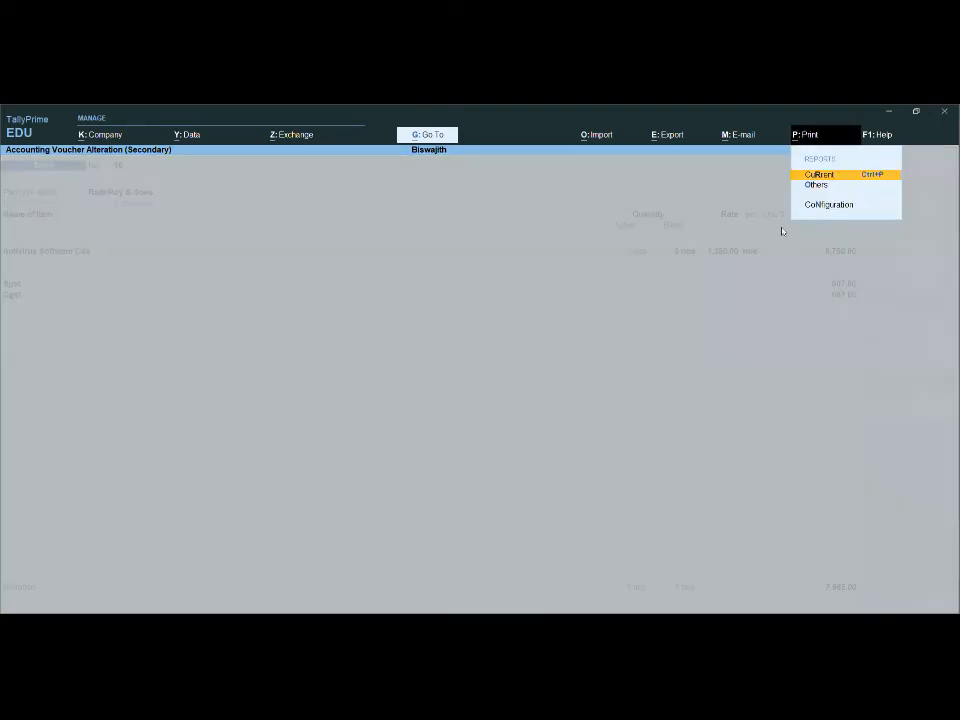
left_click(822, 176)
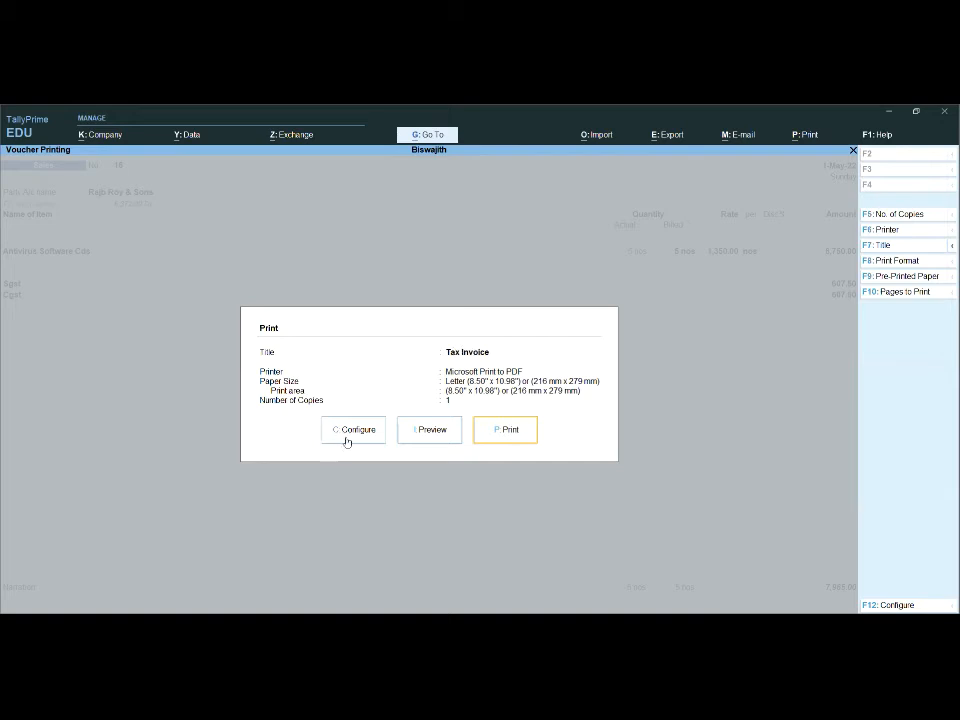
left_click(906, 215)
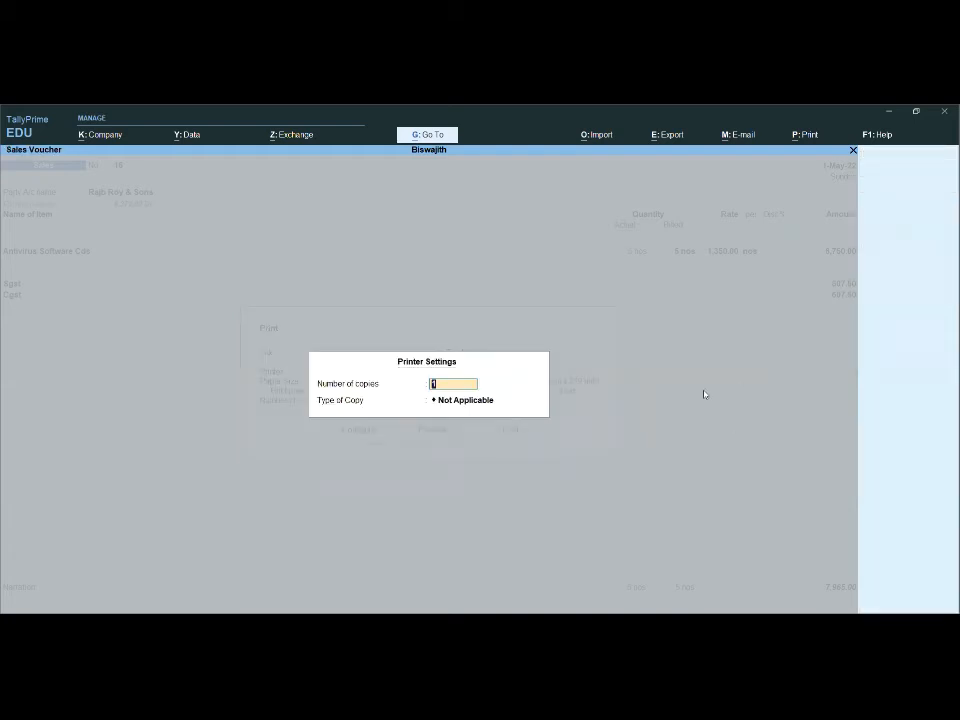
type("3")
key("Return")
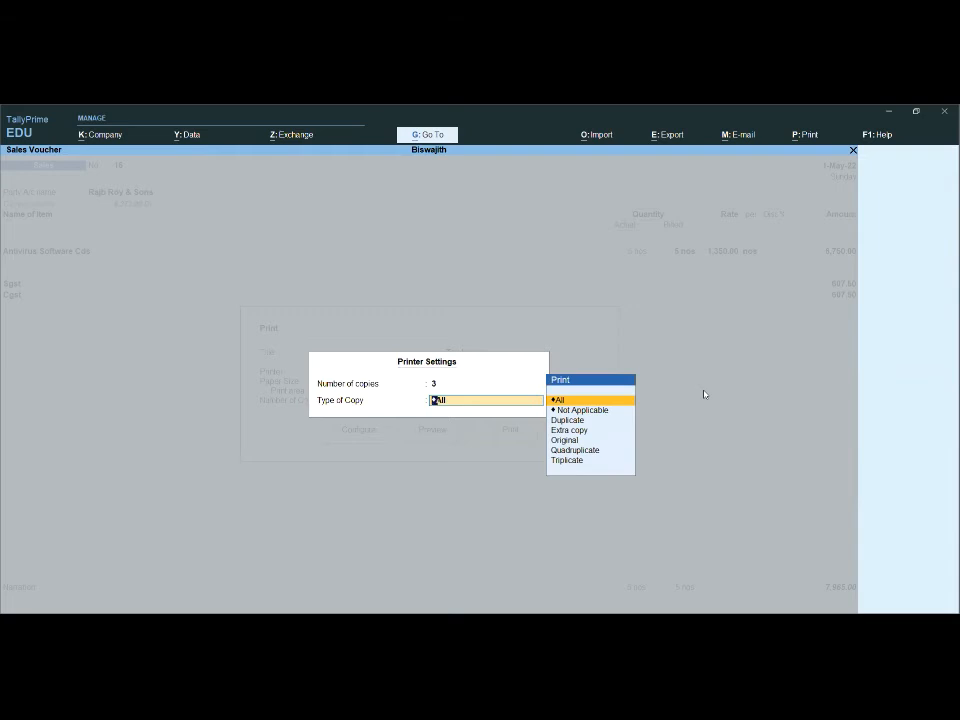
key("Return")
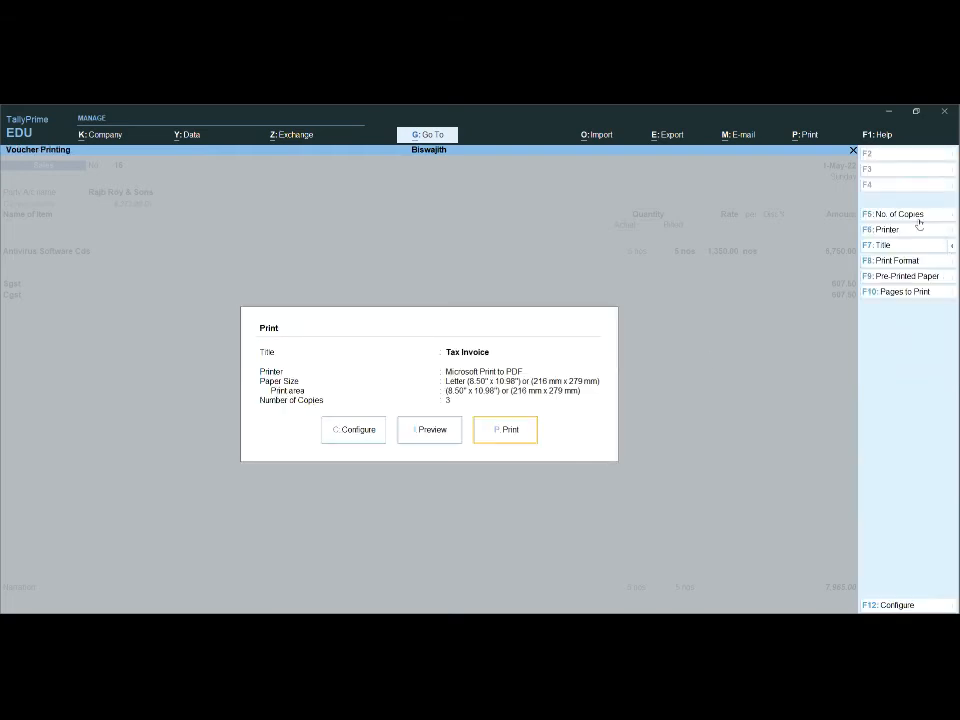
- Change the voucher's print title to Sales Tax Invoice, leaving the subtitle blank
left_click(878, 245)
type("Sales Tax i")
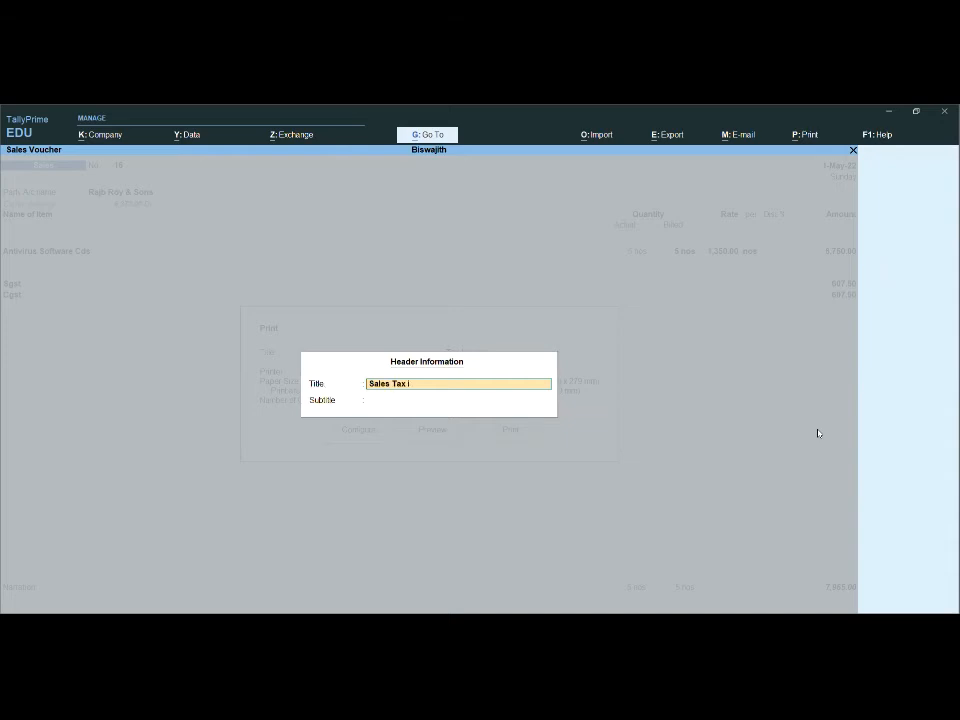
key("Return")
key("Return")
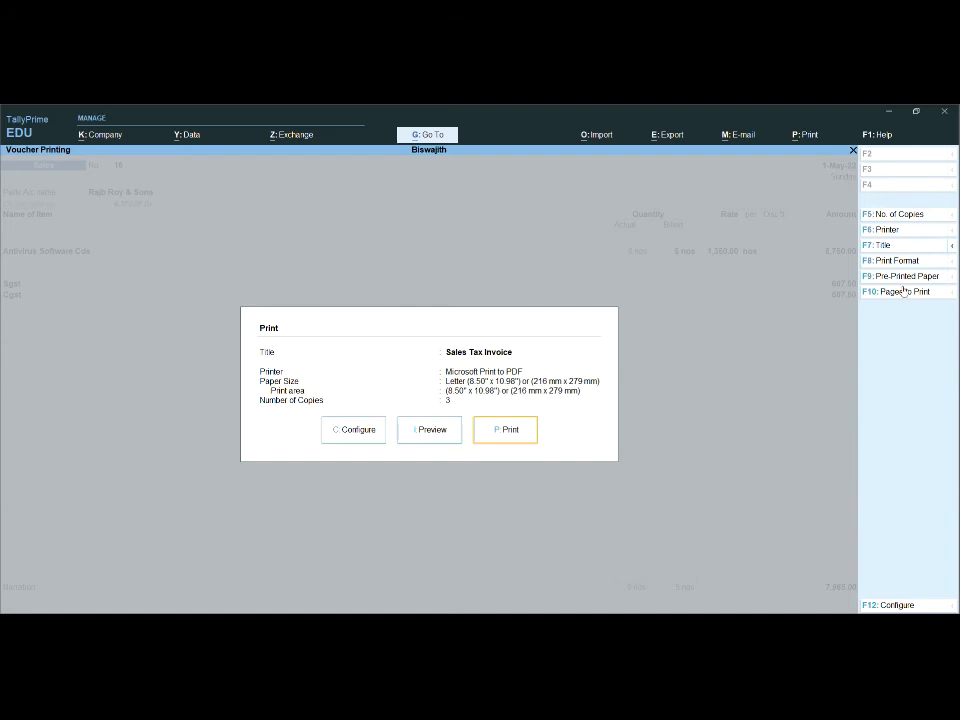
- Preview the sales tax invoice and examine its party details, item lines, tax breakdown and totals at enlarged size
left_click(420, 438)
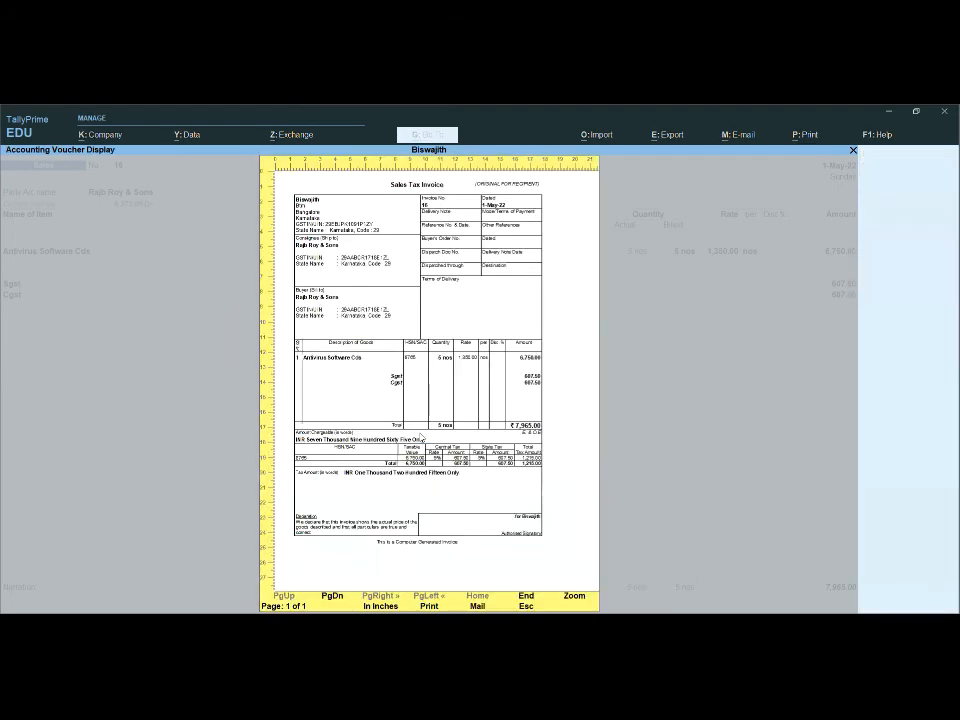
left_click(574, 595)
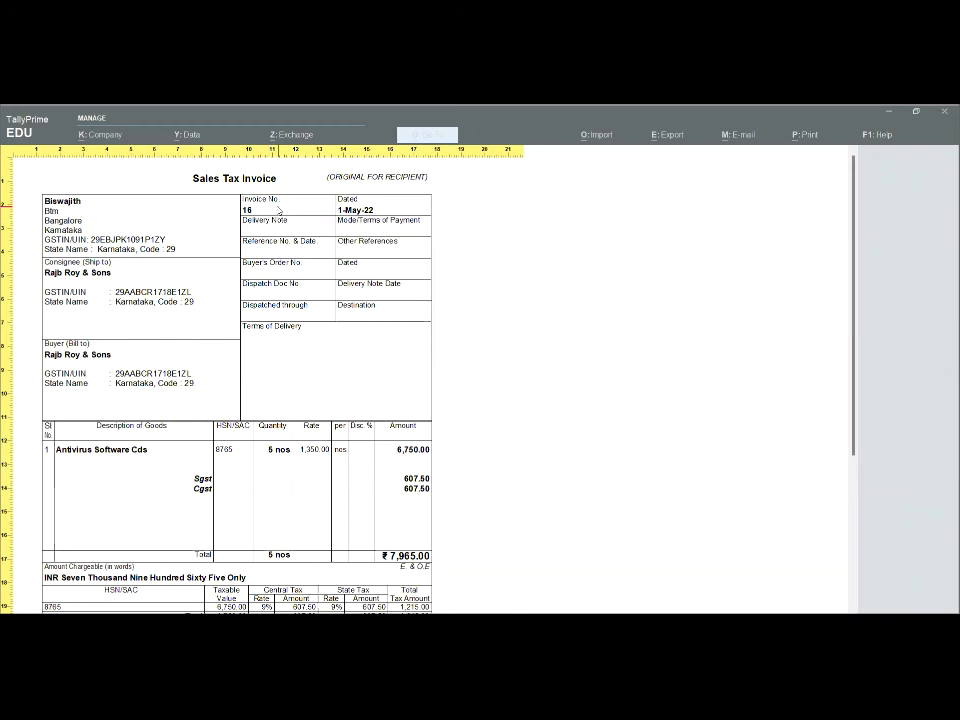
scroll(363, 422, "down", 1)
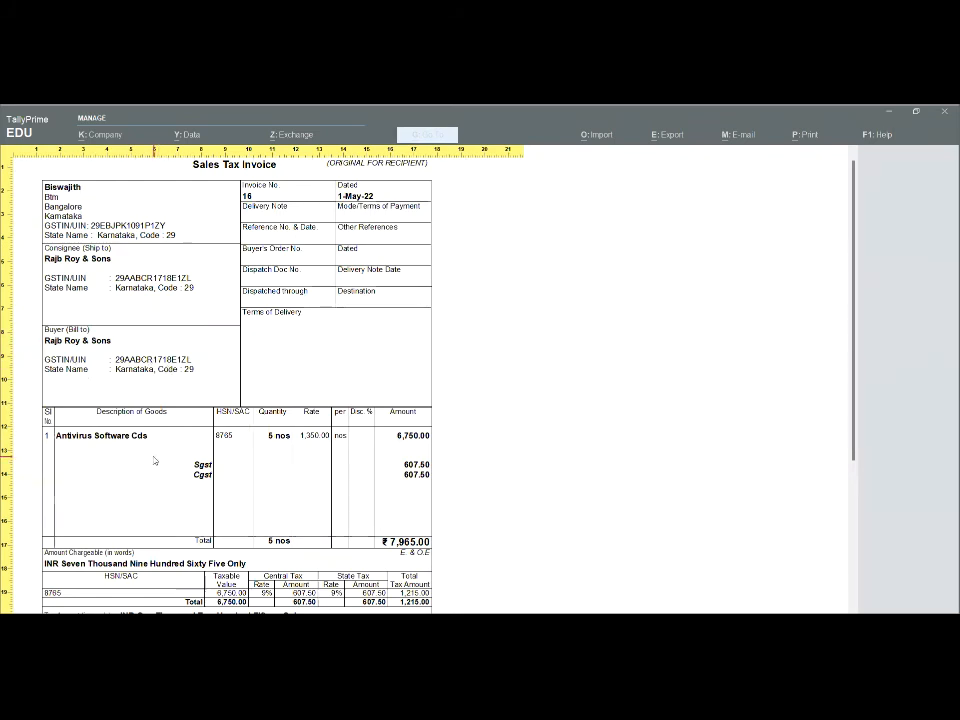
scroll(157, 455, "down", 1)
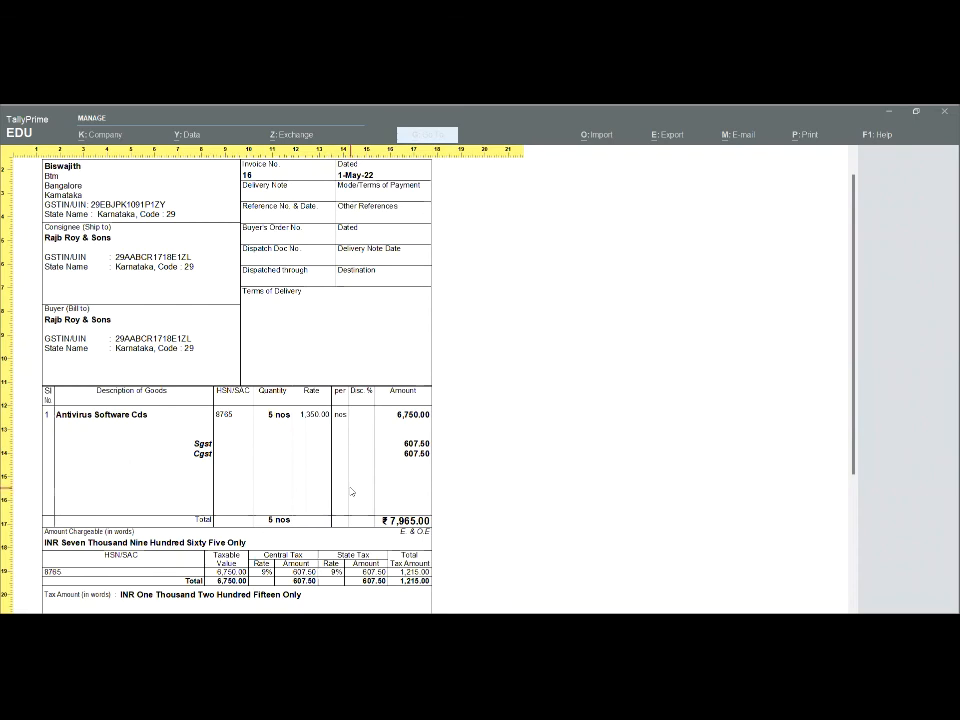
scroll(351, 491, "down", 1)
scroll(466, 546, "down", 1)
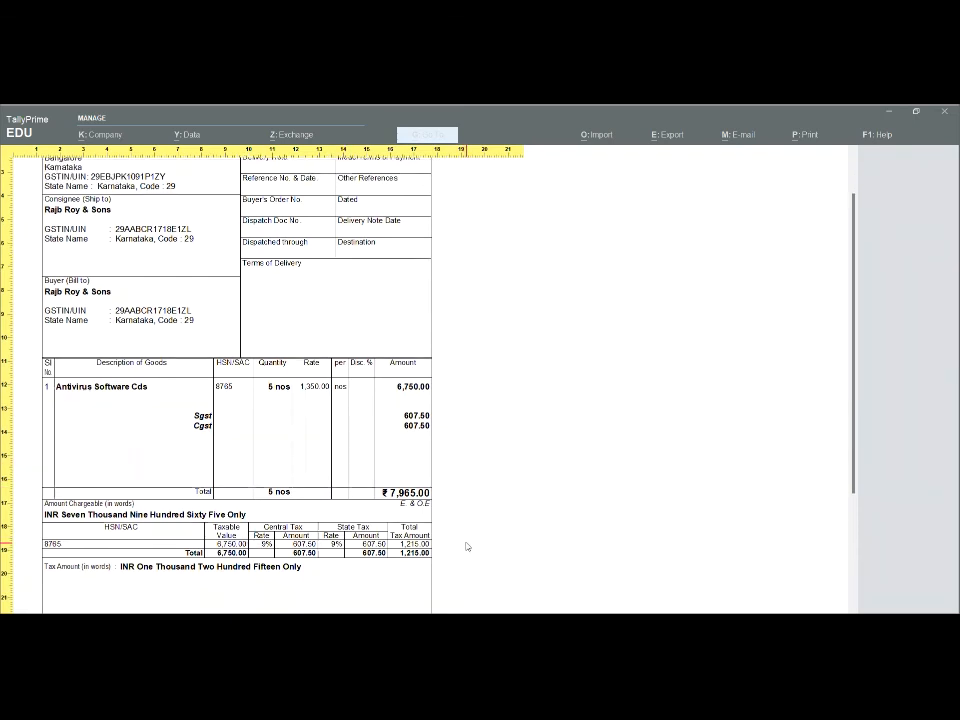
scroll(466, 546, "down", 1)
scroll(534, 441, "down", 5)
scroll(527, 430, "up", 8)
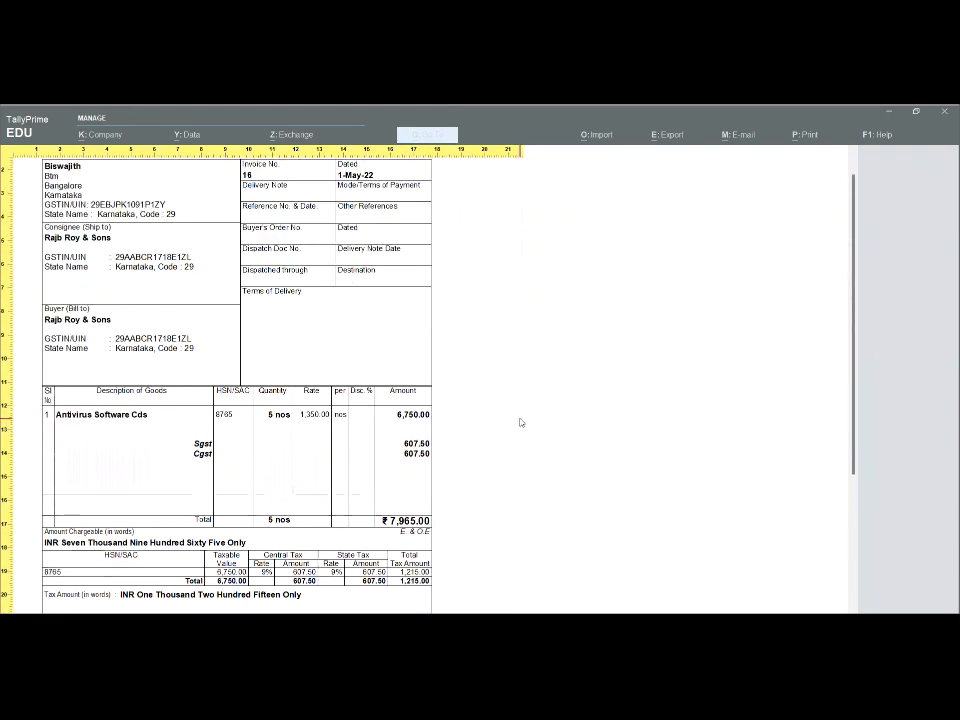
key("z")
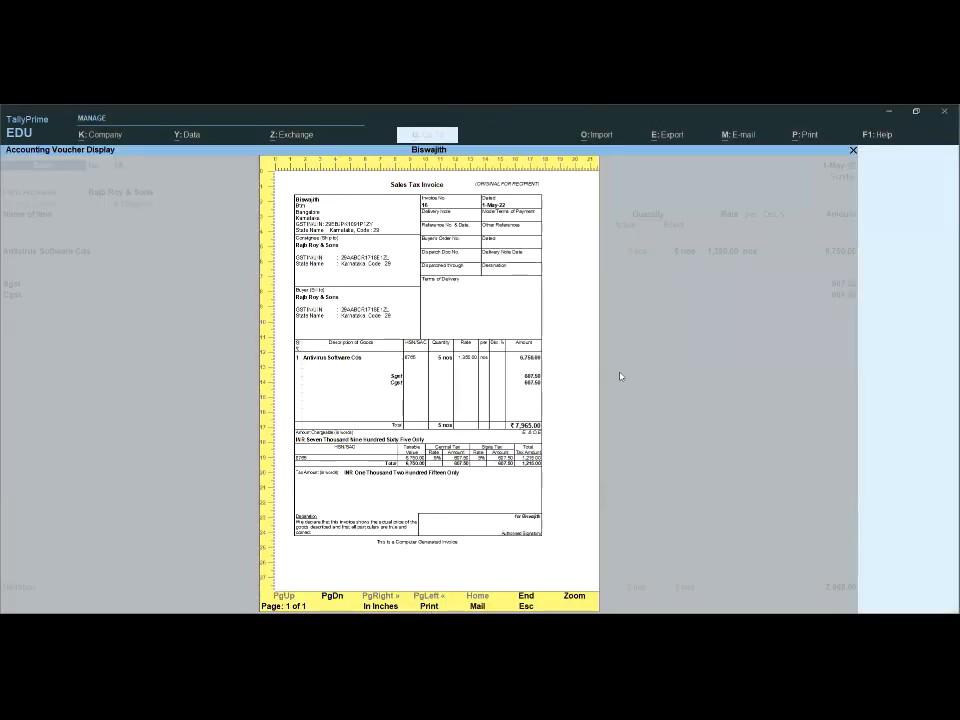
- Close the invoice preview and print settings, and quit the sales voucher to return to the Day Book
key("Escape")
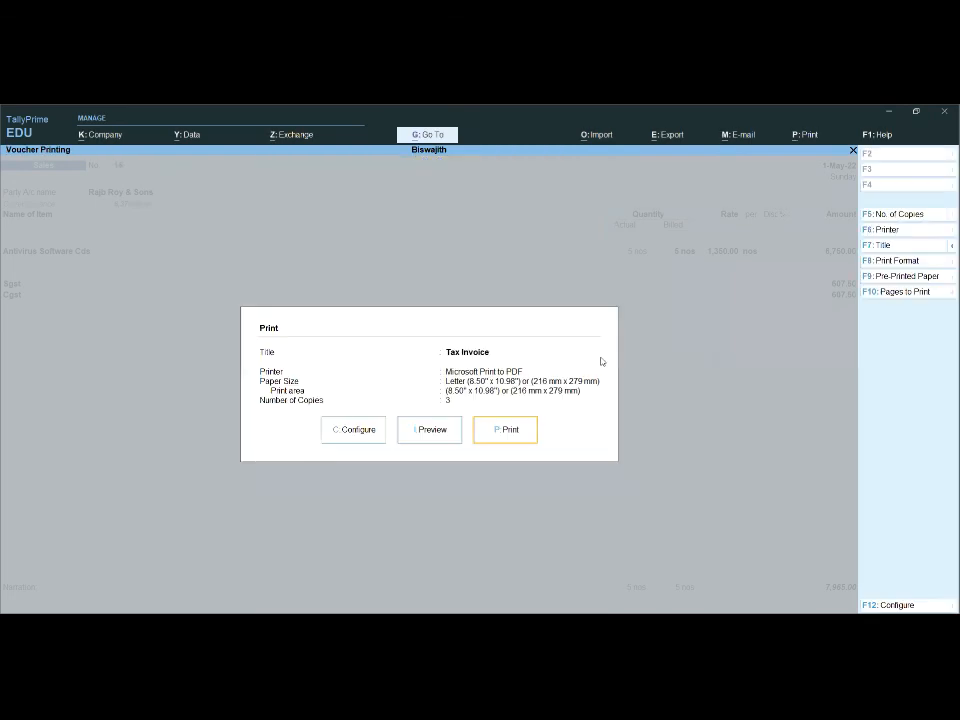
key("Escape")
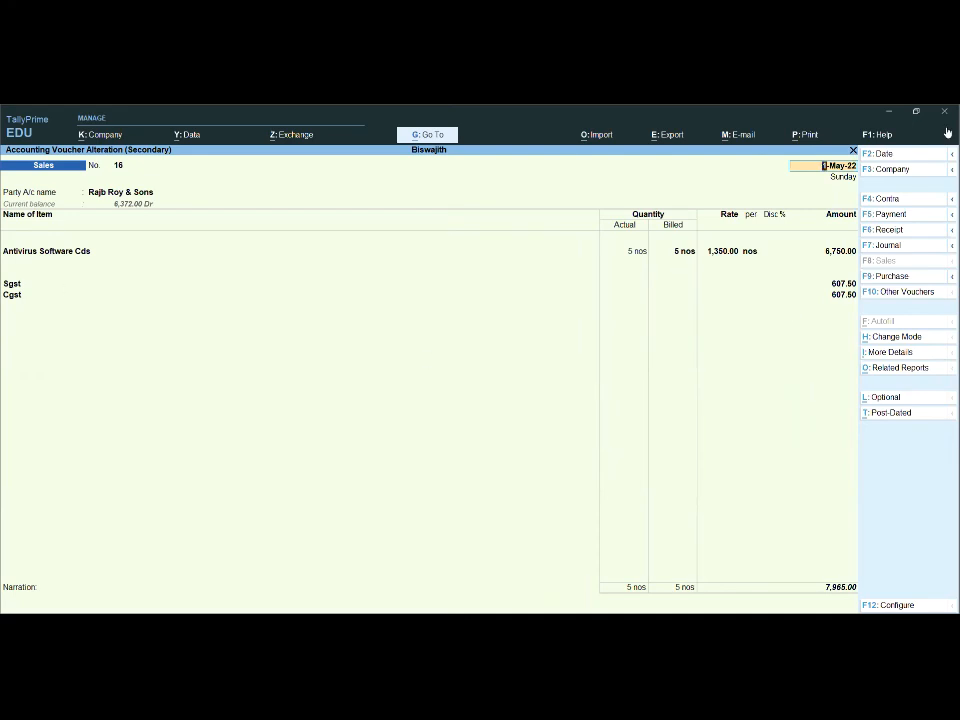
key("ctrl+a")
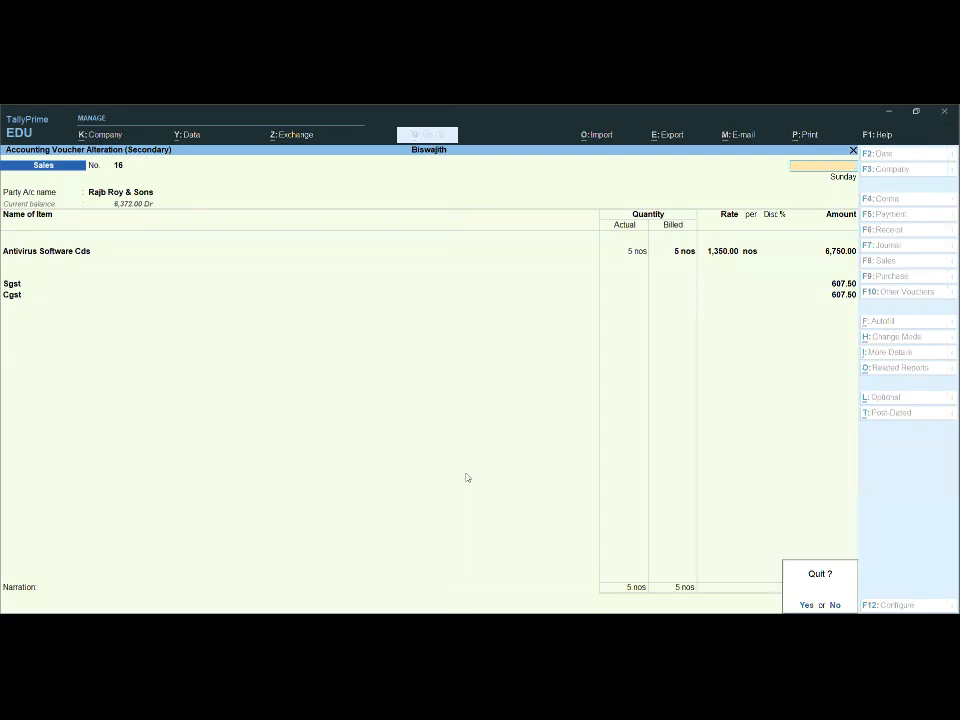
key("y")
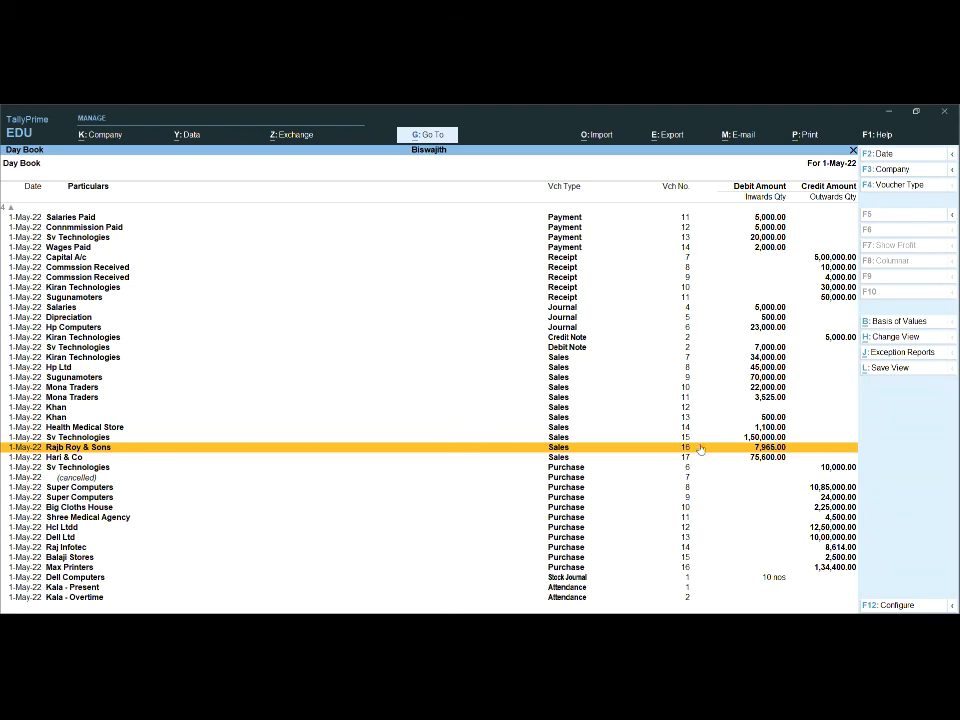
- Preview the printout of the whole Day Book for 1-May-22 and return to its list
left_click(810, 138)
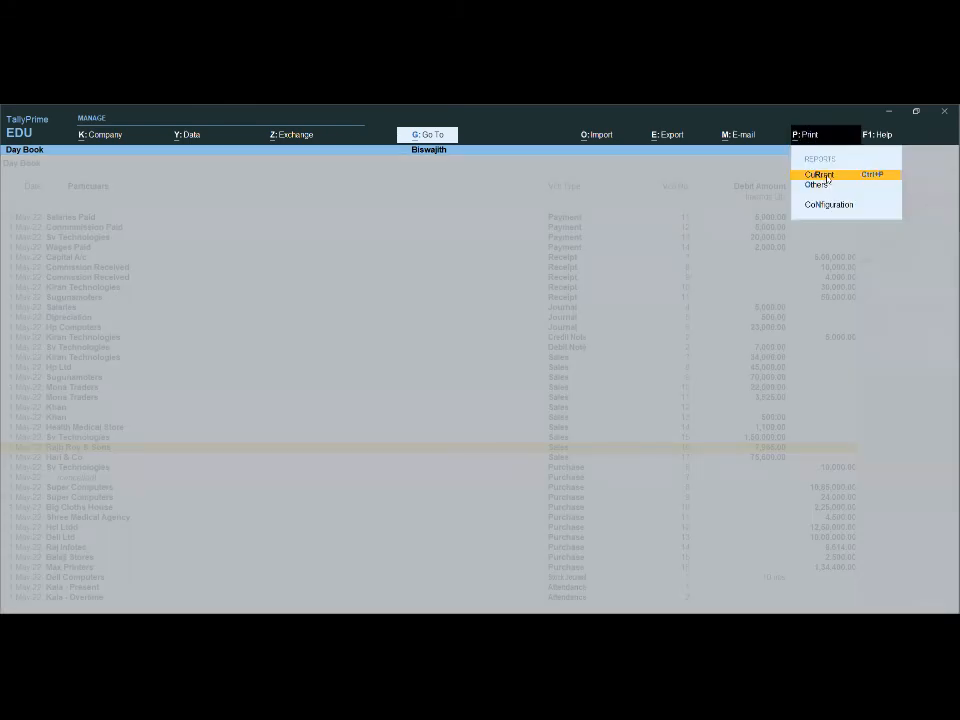
left_click(826, 175)
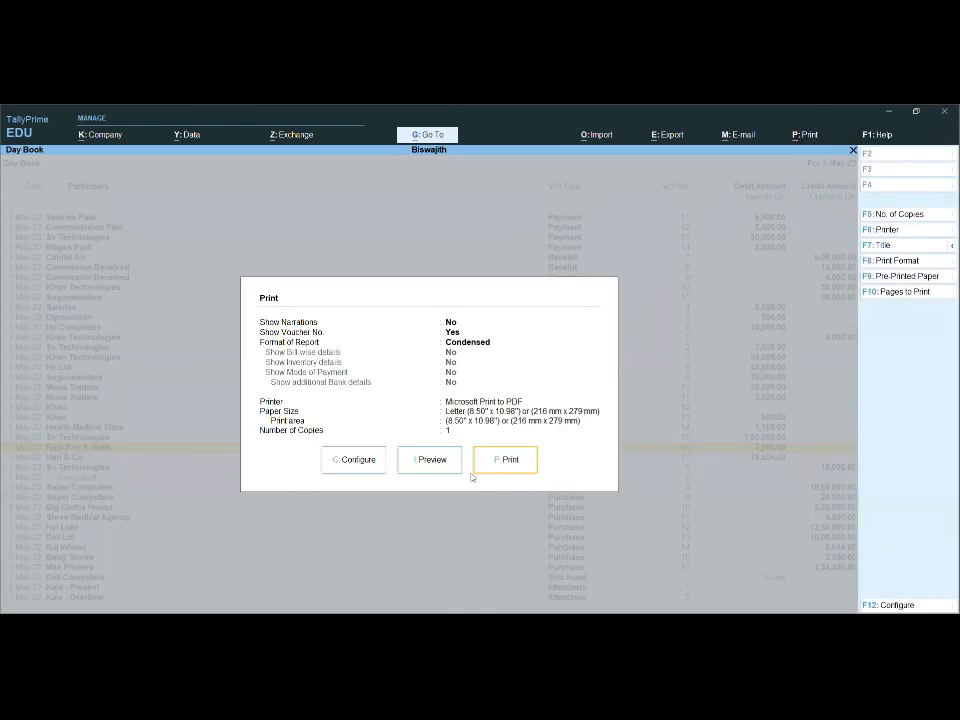
left_click(439, 462)
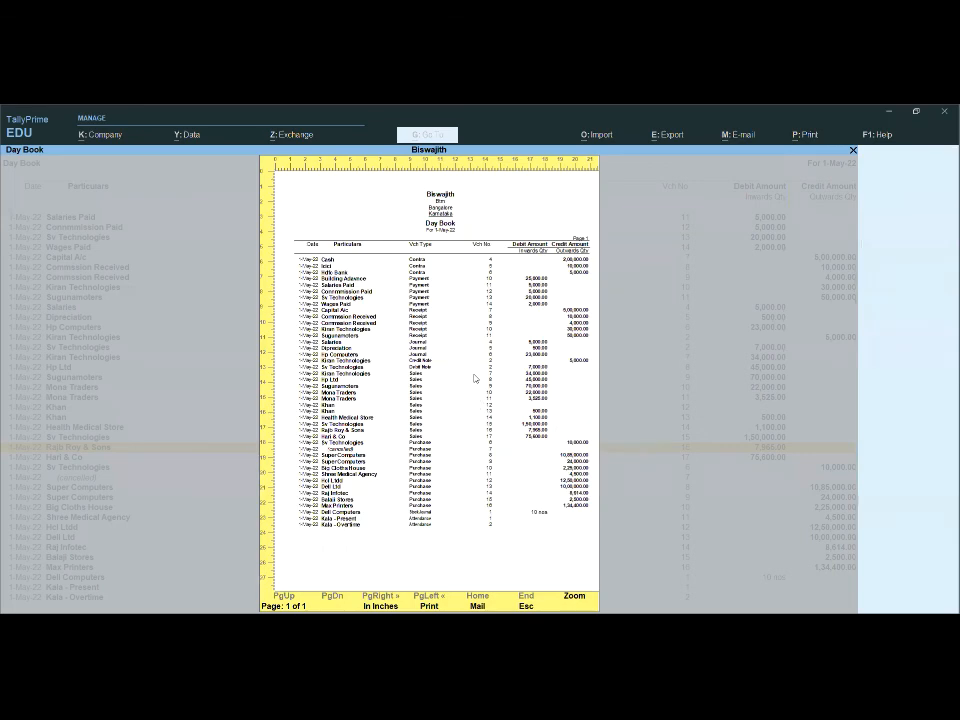
key("Escape")
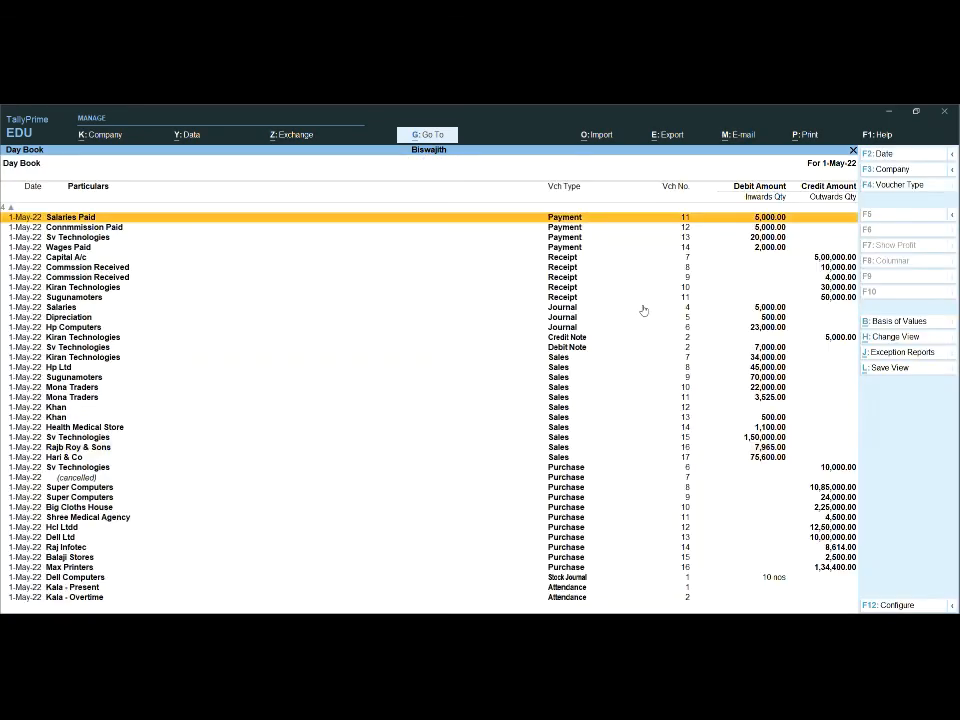
- Open payment voucher 11 for Salaries Paid, preview its printout, and return to the voucher
key("Return")
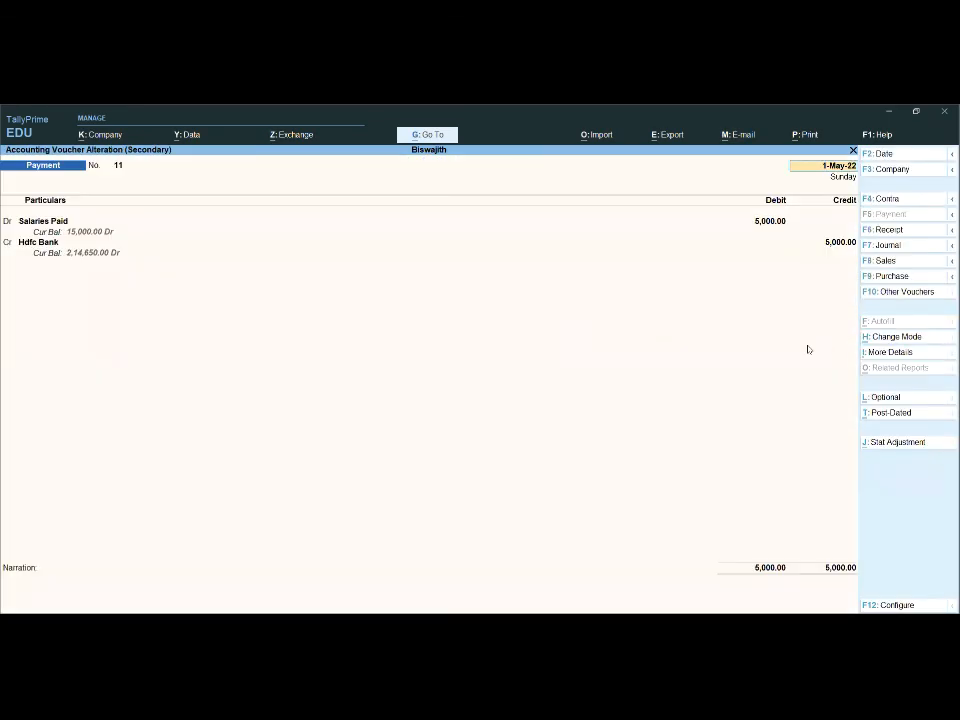
key("alt+p")
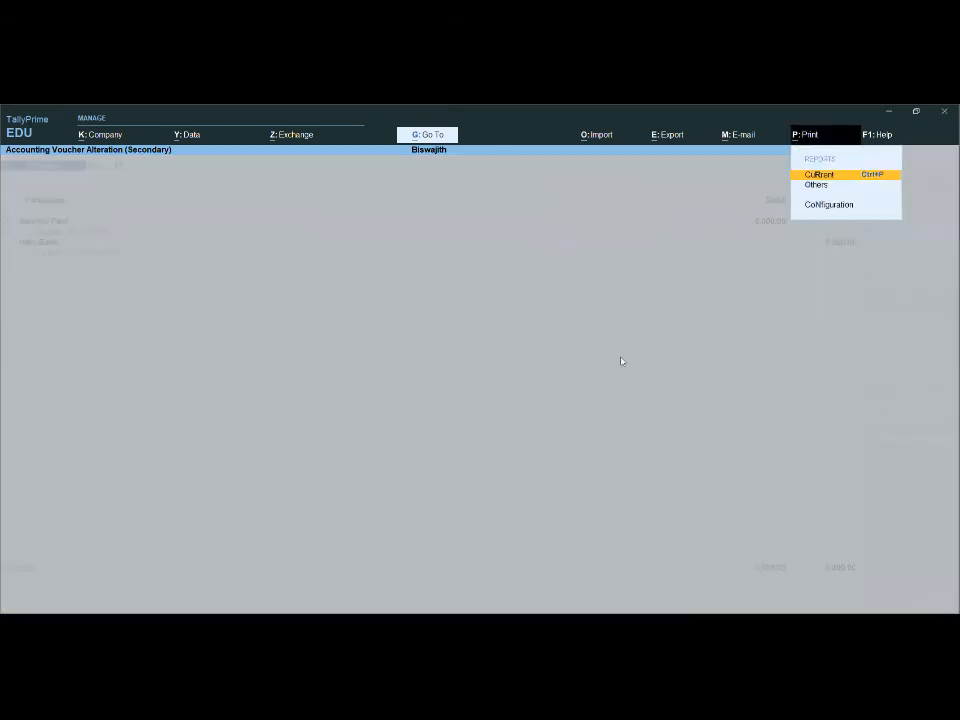
left_click(846, 175)
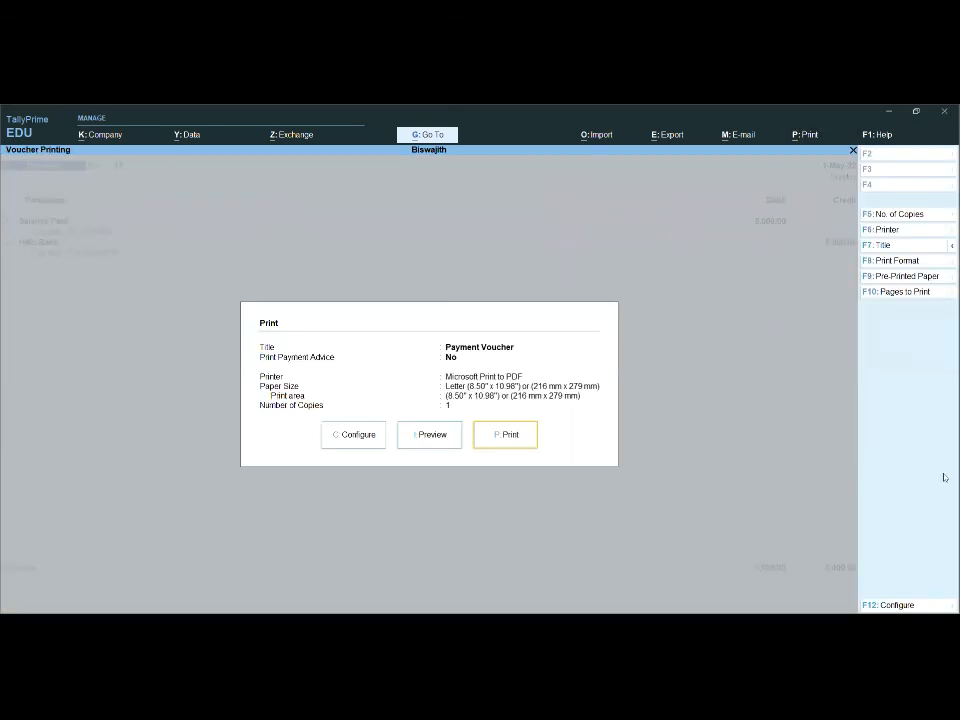
left_click(427, 436)
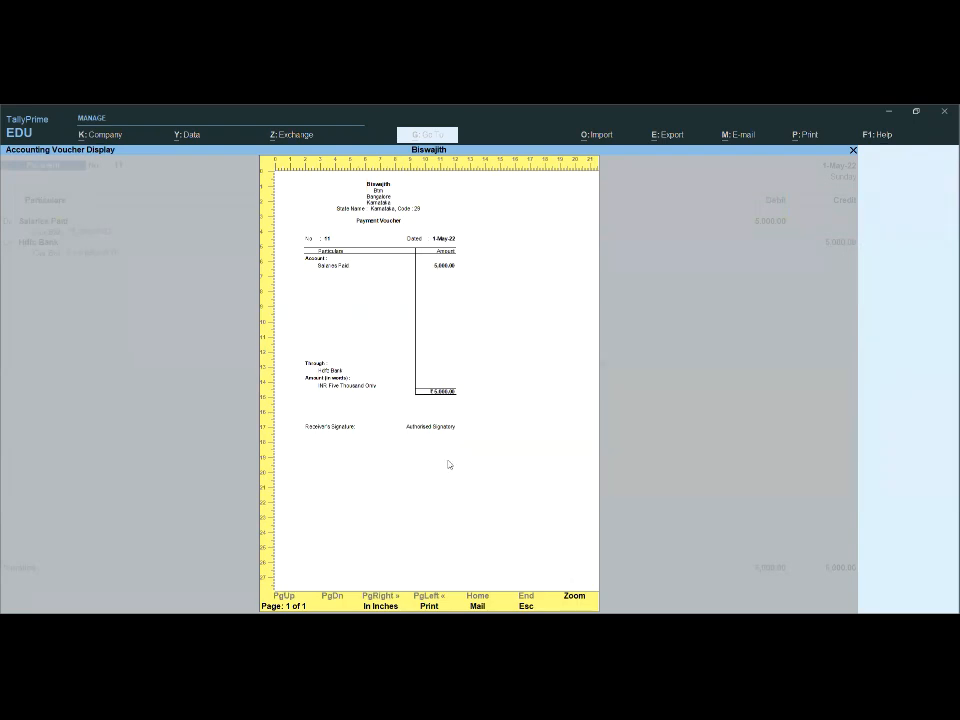
key("Escape")
- Quit the payment voucher and leave the Day Book to return to the Gateway of Tally
key("Escape")
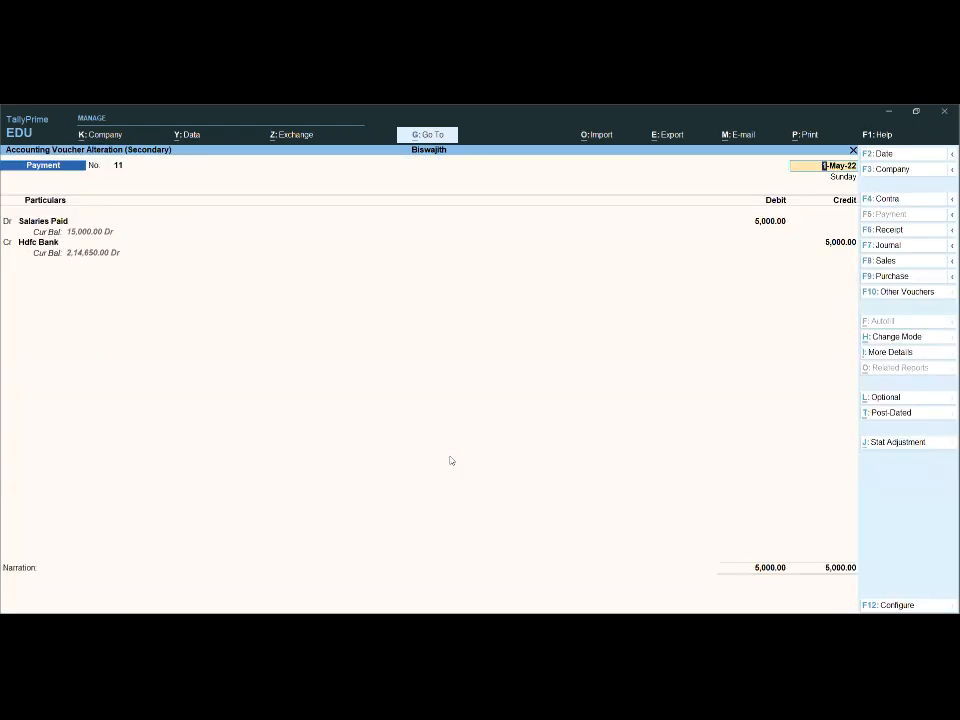
key("Escape")
key("Return")
key("Escape")
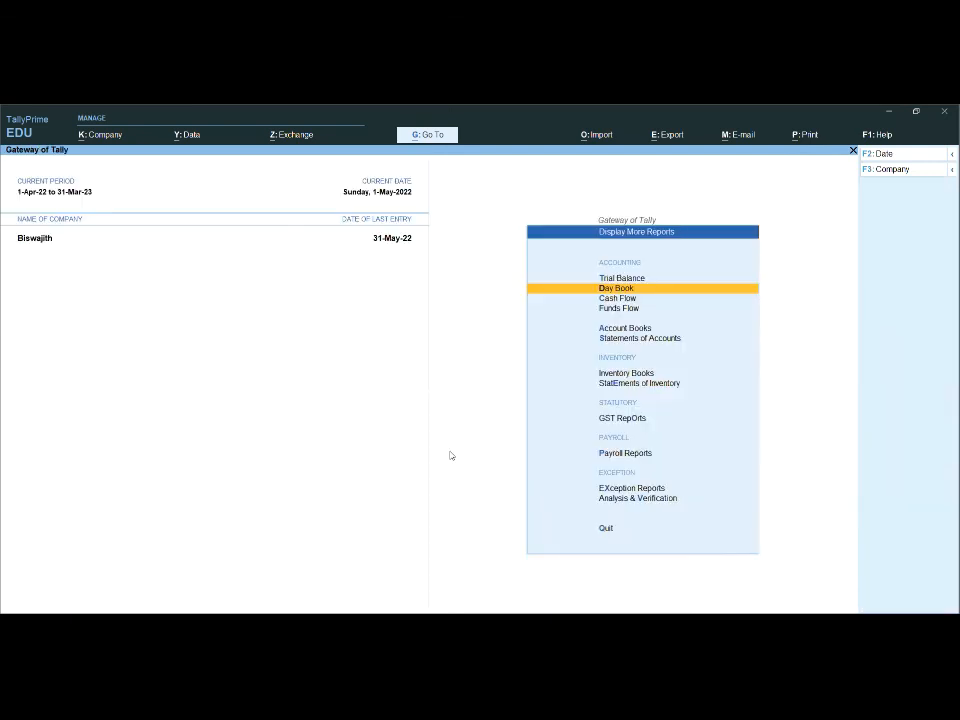
key("Escape")
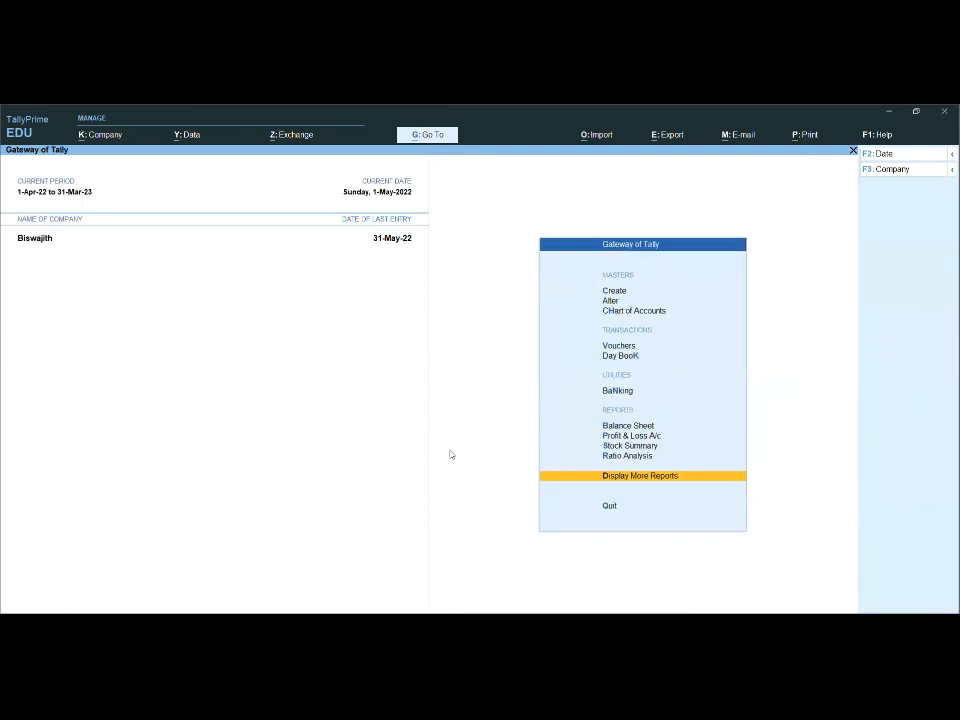